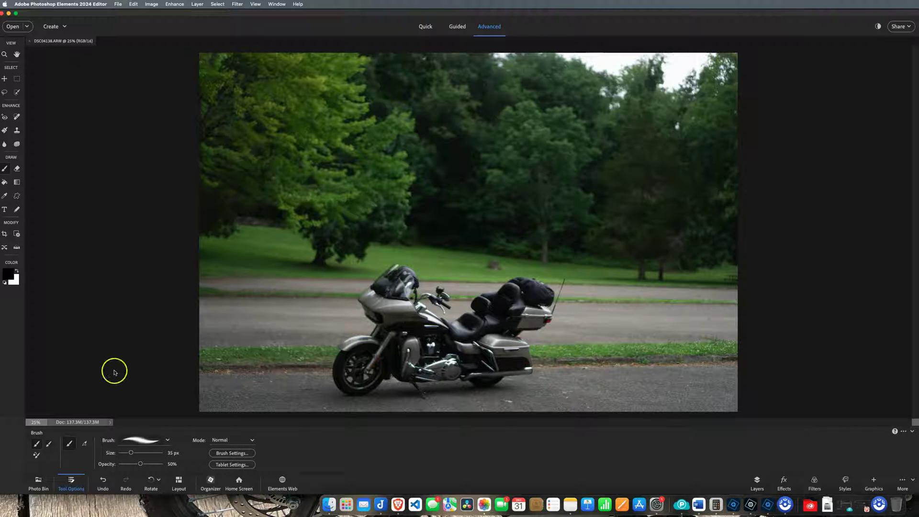
# Convert the motorcycle photo's color depth to 8 bit.
pyautogui.click(128, 320)
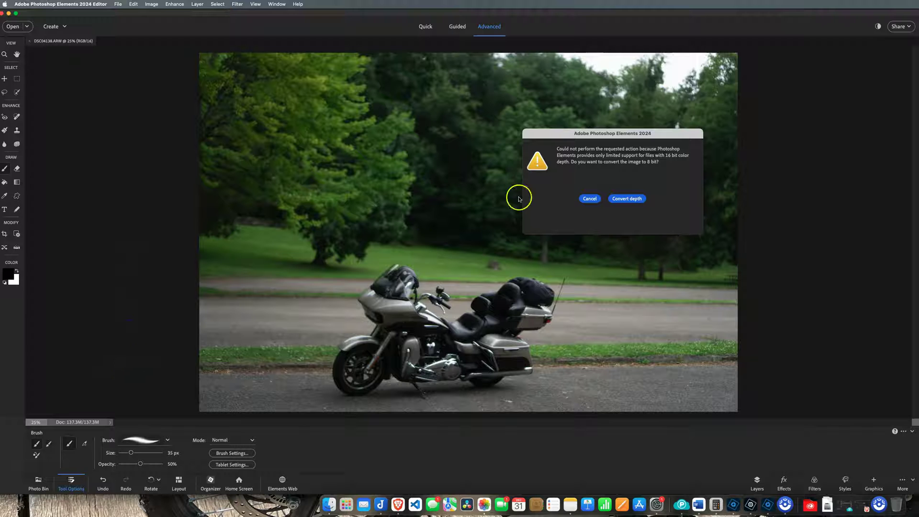
pyautogui.click(622, 199)
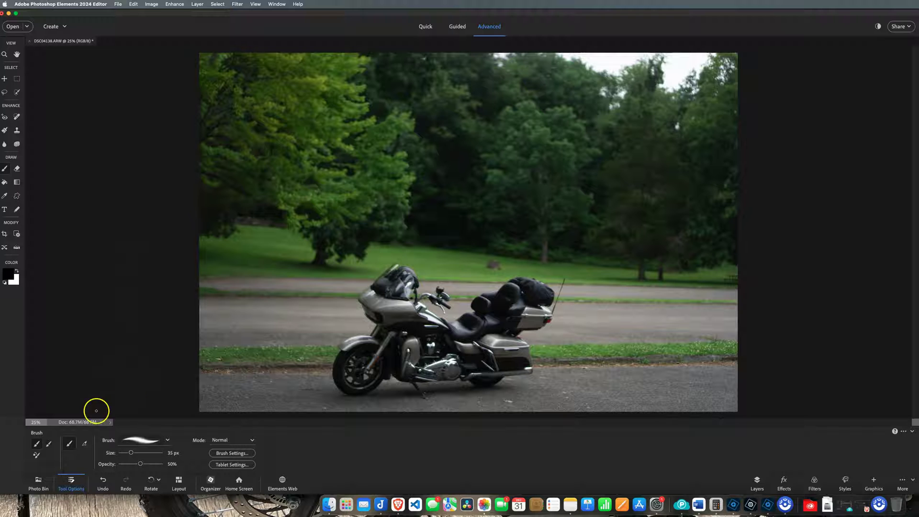
pyautogui.click(37, 422)
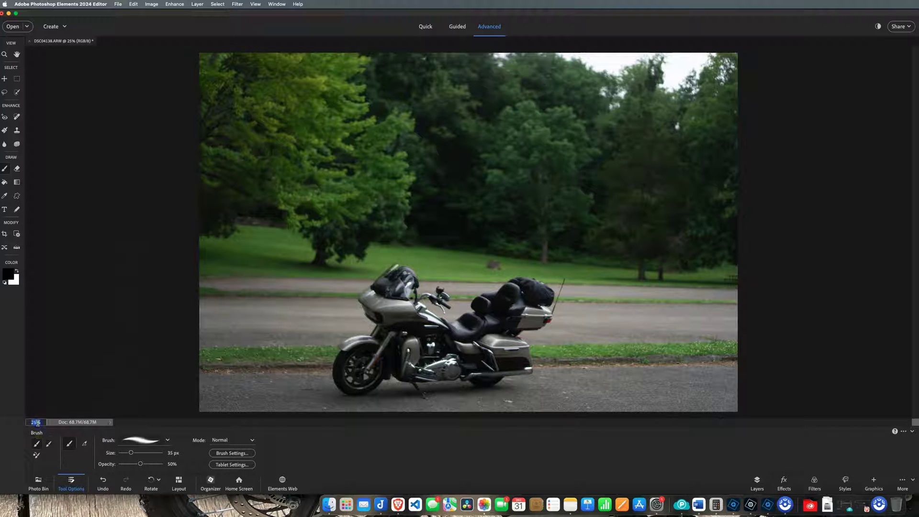
pyautogui.click(109, 422)
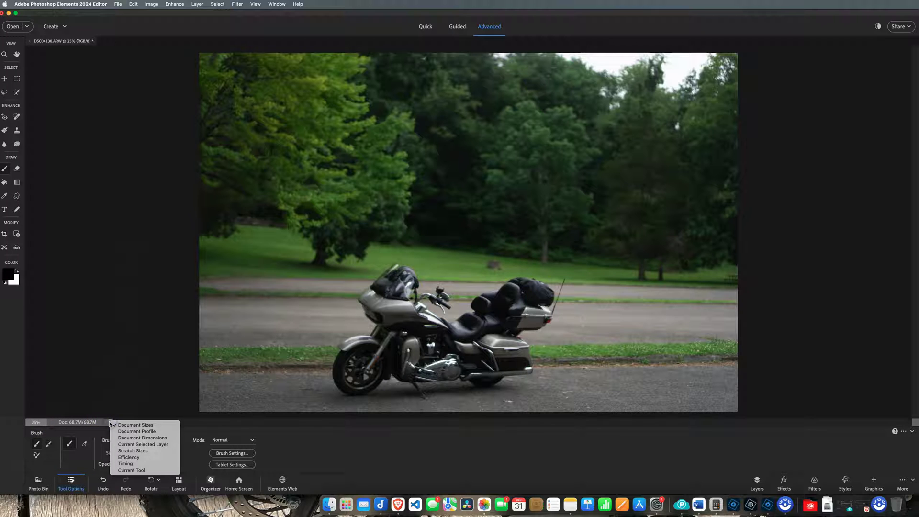
pyautogui.click(110, 422)
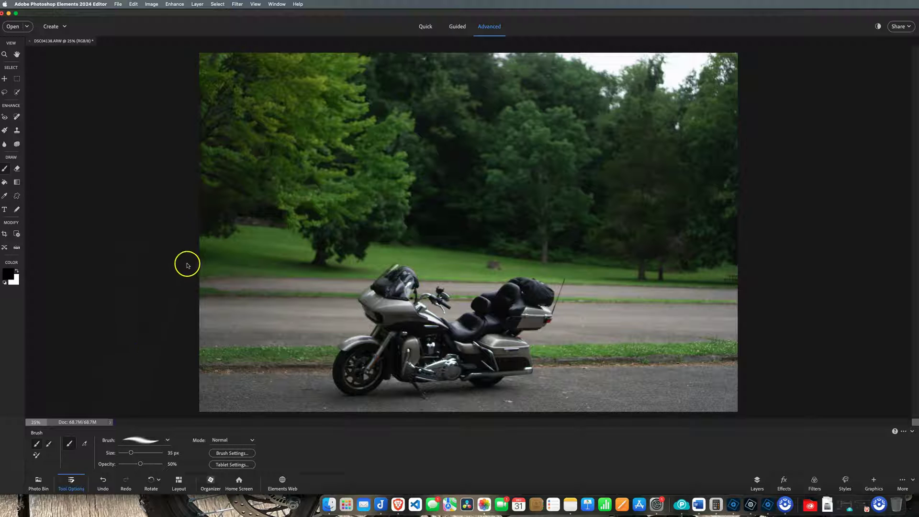
pyautogui.click(371, 246)
# Examine the motorcycle's windshield and fairing up close, returning to the whole photo at 25%.
pyautogui.click(5, 54)
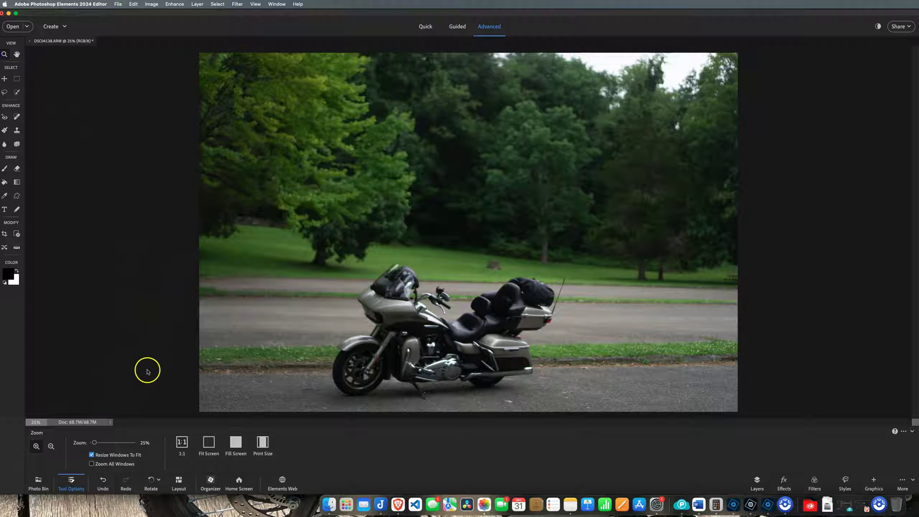
pyautogui.moveTo(94, 442); pyautogui.dragTo(160, 421)
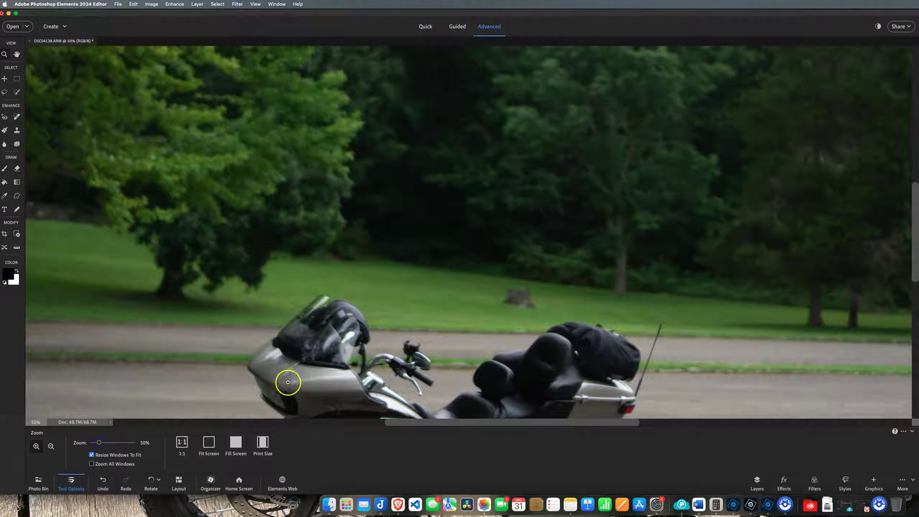
pyautogui.moveTo(287, 380); pyautogui.dragTo(314, 313)
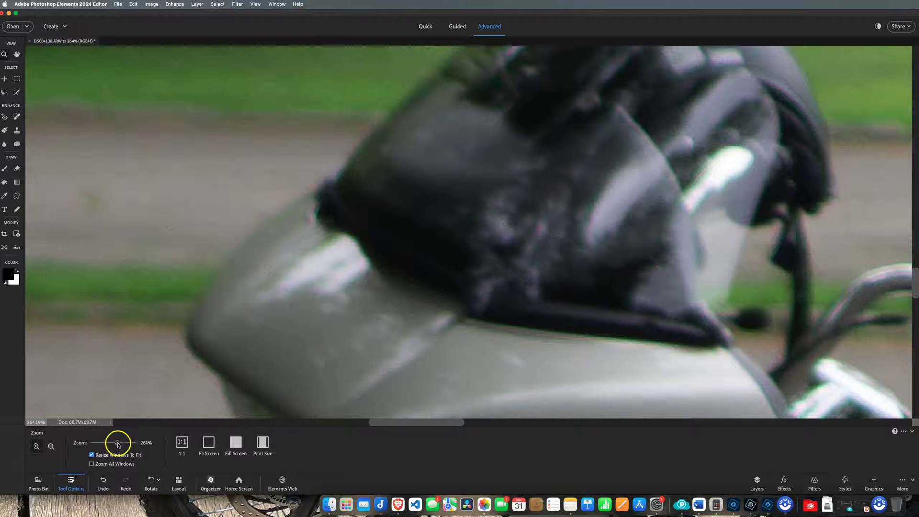
pyautogui.moveTo(120, 444); pyautogui.dragTo(99, 445)
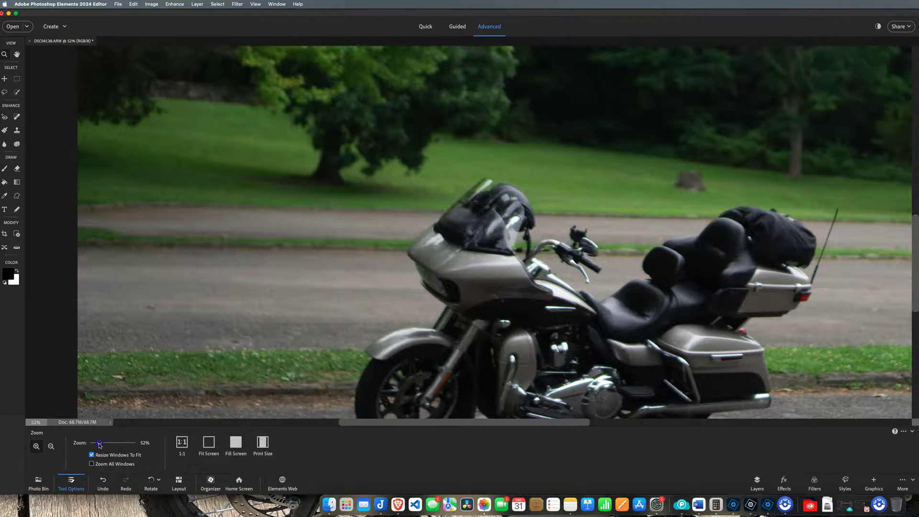
pyautogui.moveTo(99, 444); pyautogui.dragTo(95, 445)
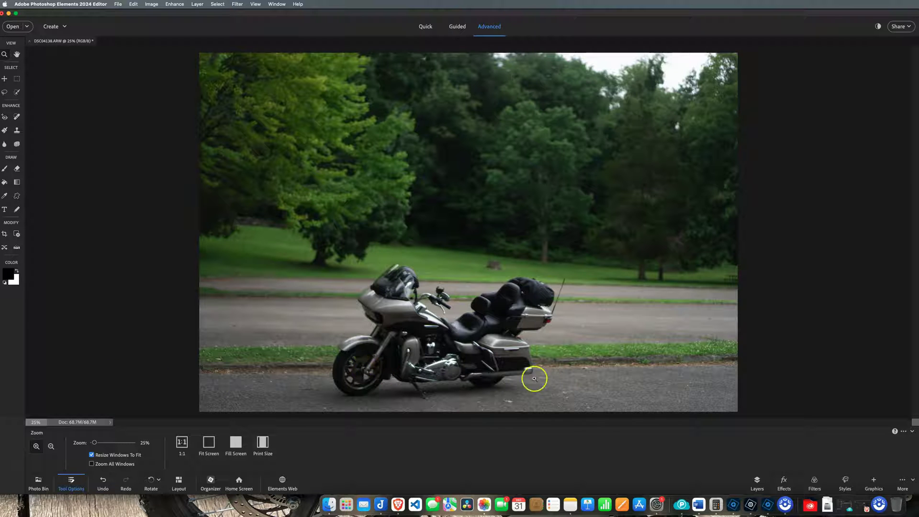
# Show the document's layers and add five blank layers above the Background layer.
pyautogui.click(756, 483)
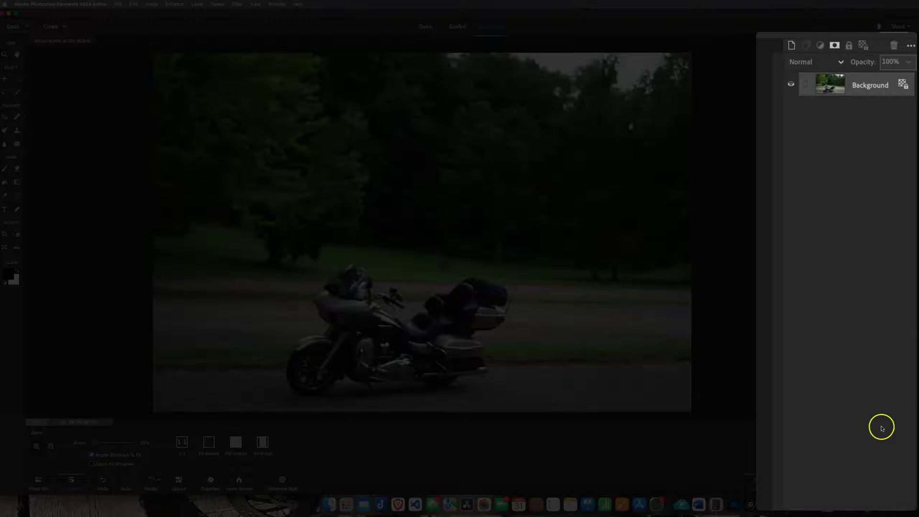
pyautogui.click(789, 47)
pyautogui.click(790, 46)
pyautogui.click(791, 47)
pyautogui.click(791, 47)
pyautogui.click(791, 47)
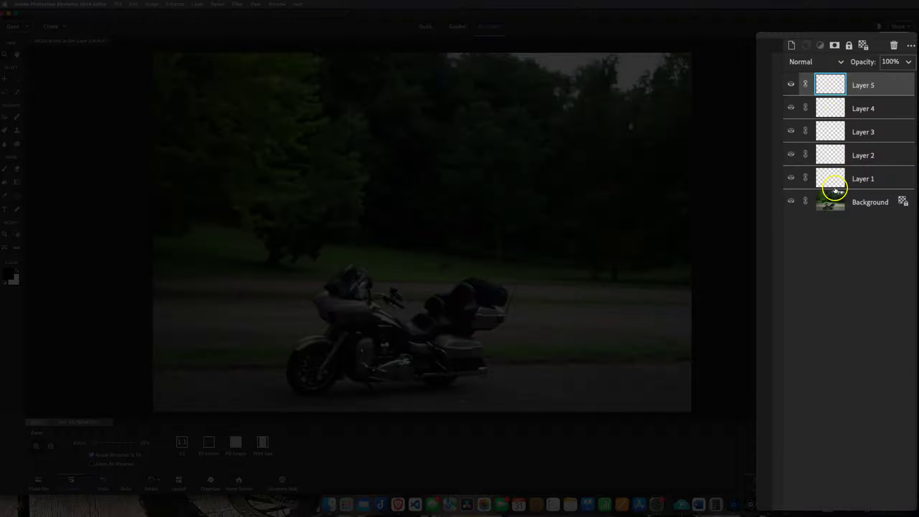
# Delete the five blank layers, Layer 1 through Layer 5, keeping only the Background layer.
pyautogui.keyDown('shift'); pyautogui.click(886, 178); pyautogui.keyUp('shift')
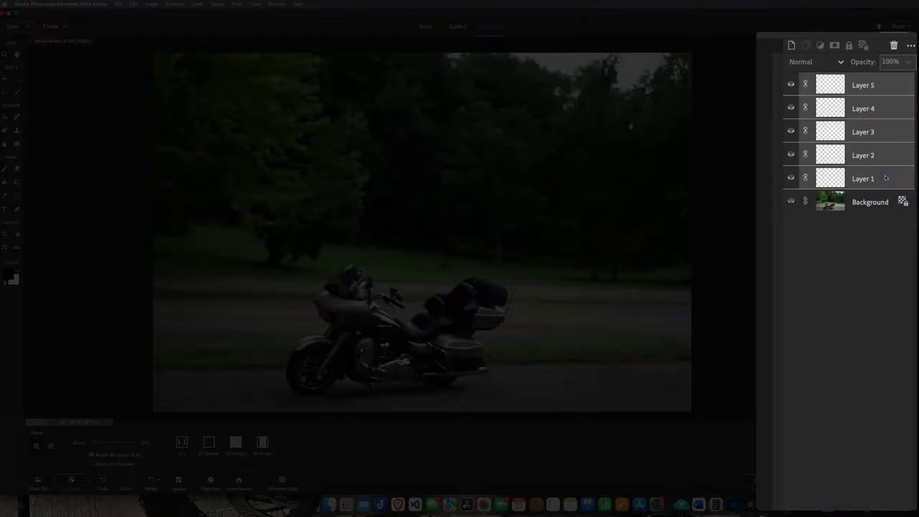
pyautogui.rightClick(883, 178)
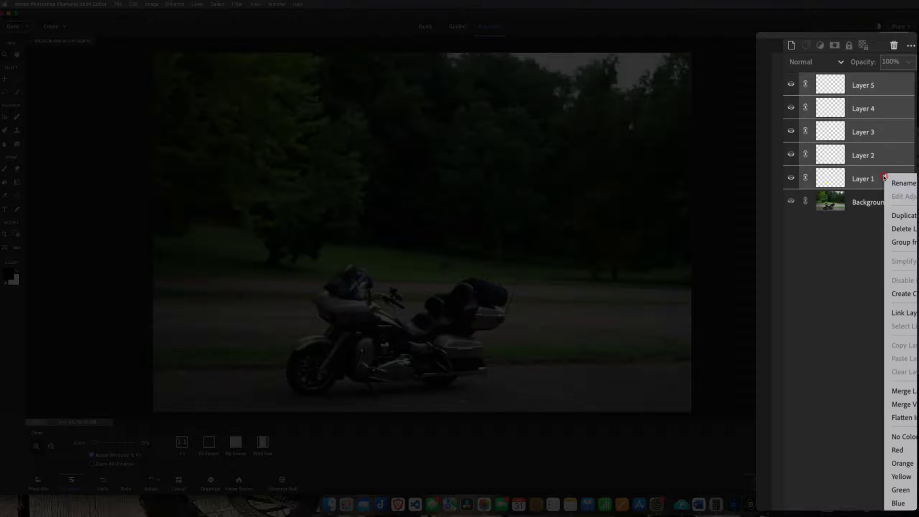
pyautogui.click(891, 229)
pyautogui.click(626, 163)
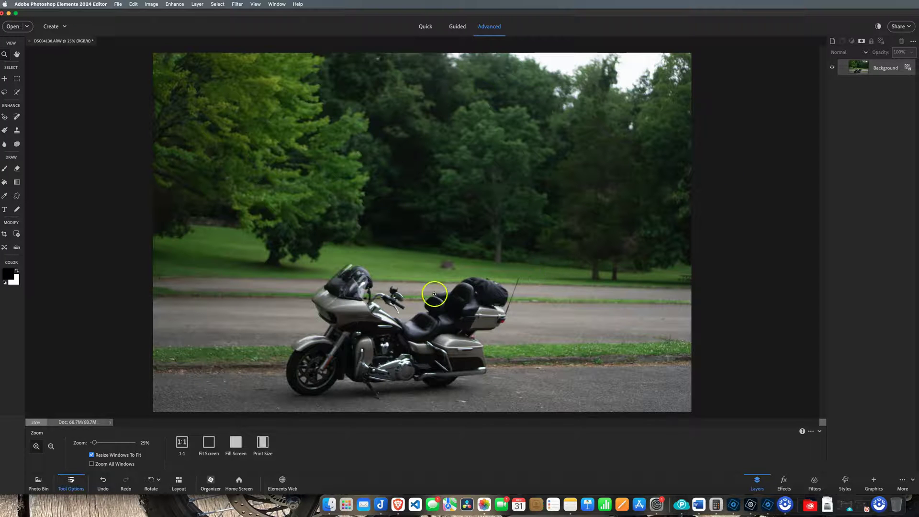
# Open Adjust Sharpness for the Background layer and move its dialog clear of the motorcycle.
pyautogui.click(352, 305)
pyautogui.click(364, 320)
pyautogui.click(173, 5)
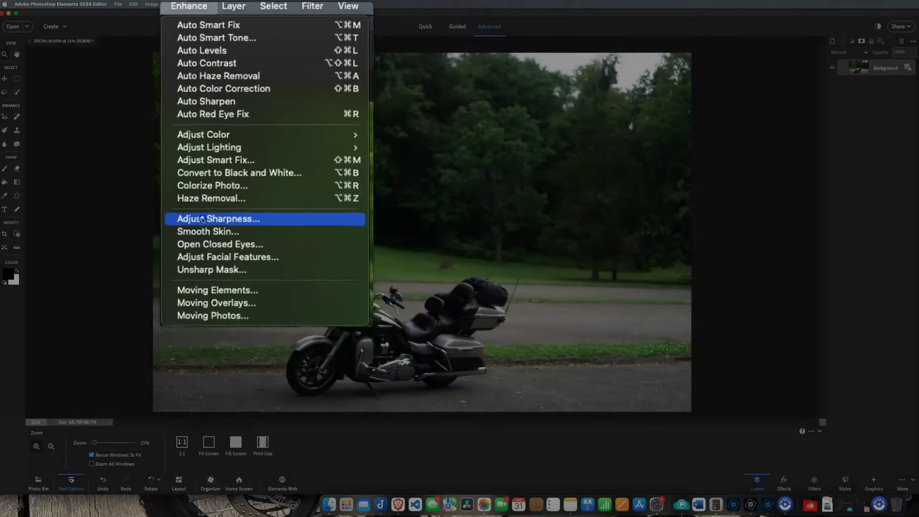
pyautogui.click(221, 319)
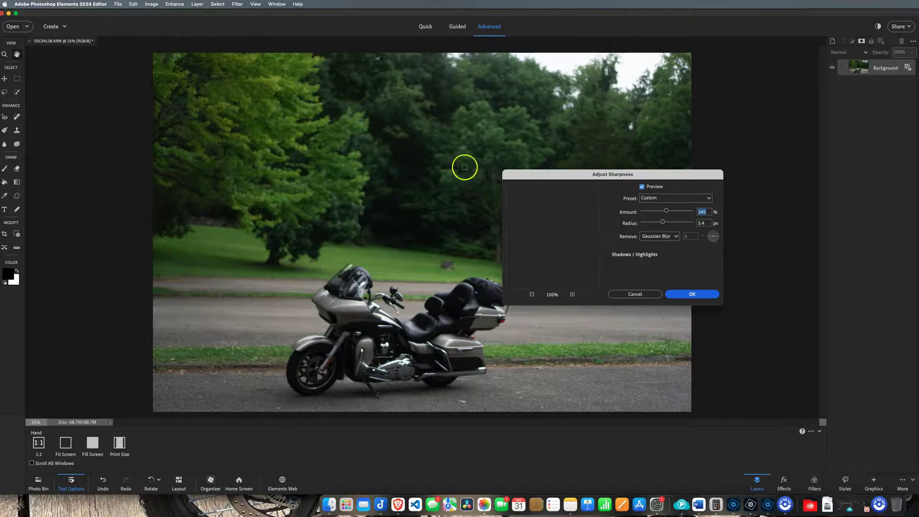
pyautogui.moveTo(586, 177); pyautogui.dragTo(445, 95)
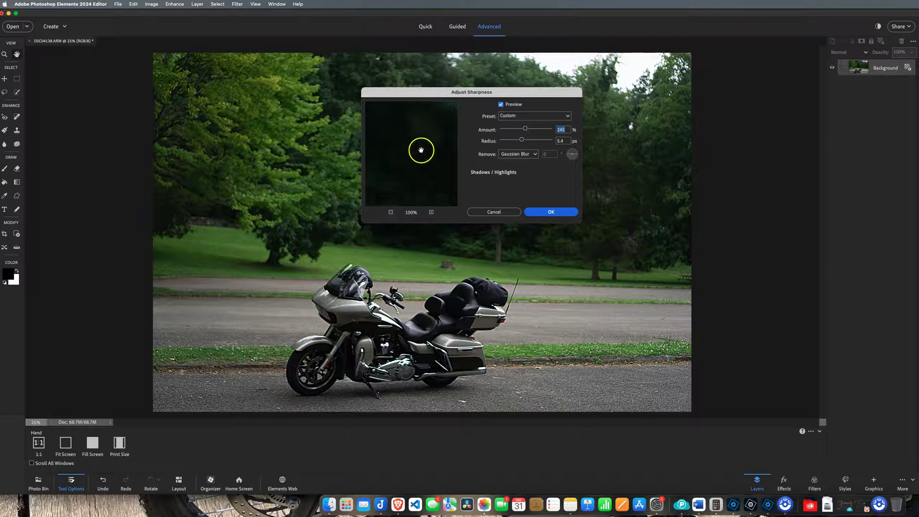
# Reduce the Adjust Sharpness preview to 13% and position it over the front of the motorcycle.
pyautogui.click(391, 212)
pyautogui.click(390, 213)
pyautogui.click(391, 212)
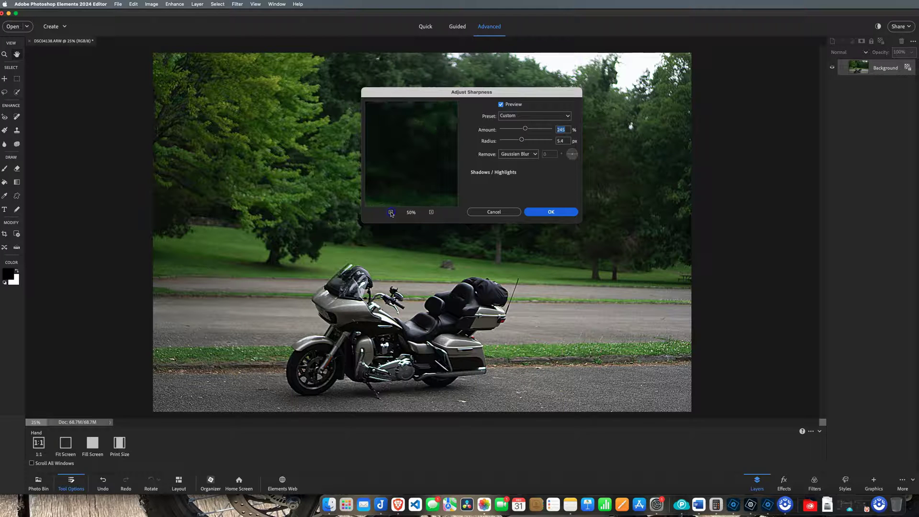
pyautogui.click(391, 212)
pyautogui.click(391, 212)
pyautogui.click(391, 212)
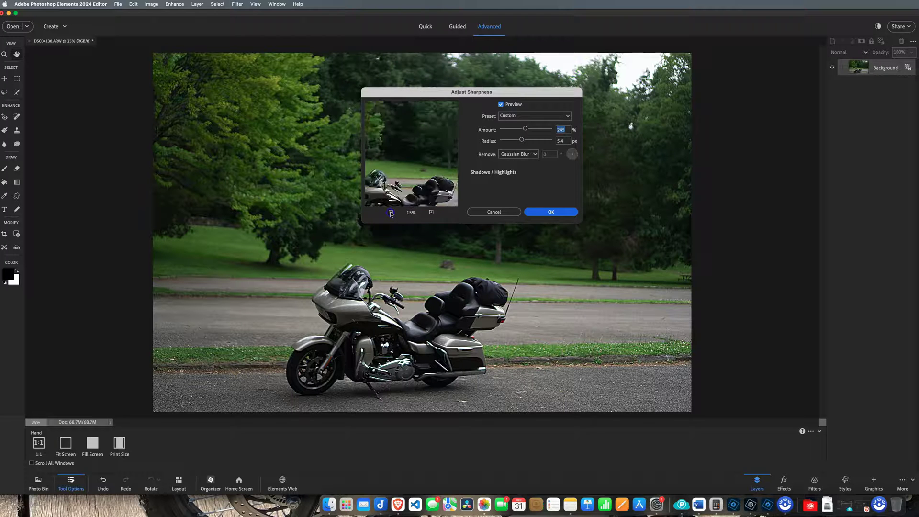
pyautogui.moveTo(390, 198); pyautogui.dragTo(427, 172)
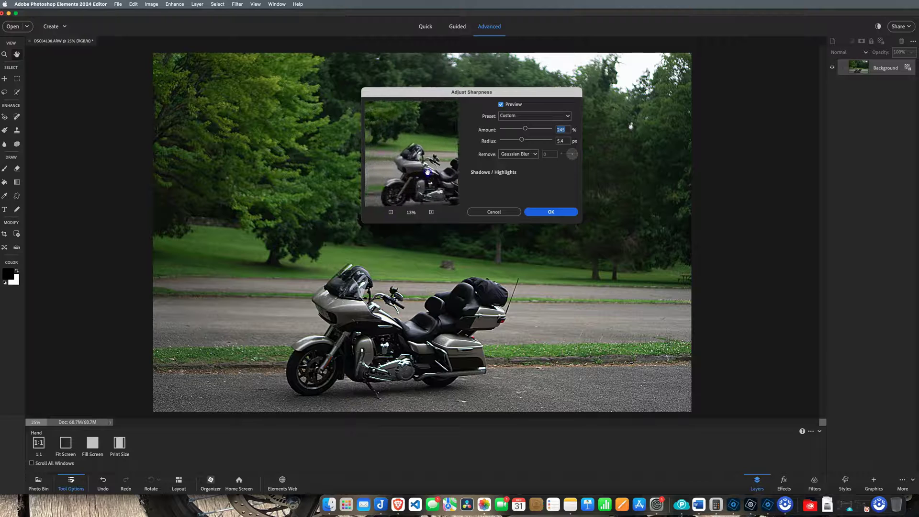
pyautogui.click(410, 181)
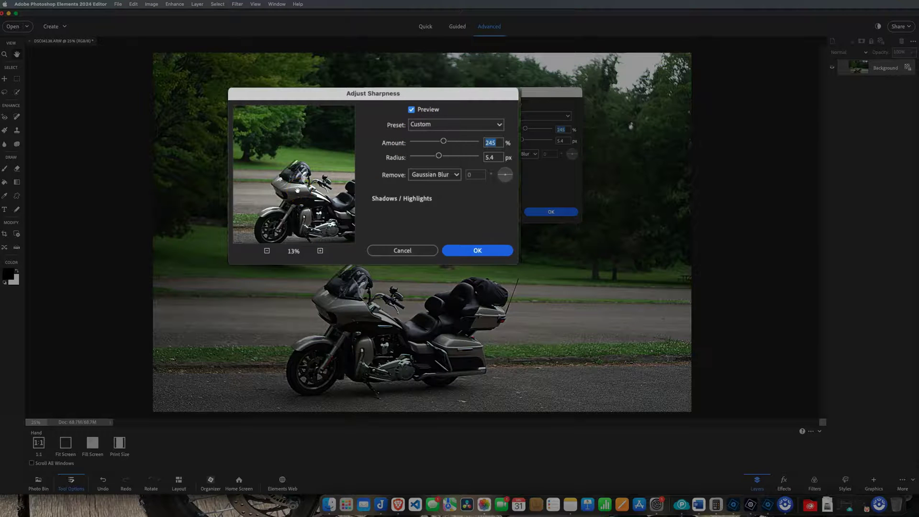
# Enlarge the sharpening preview to 50% on the windshield and compare the photo with the preview switched off and on.
pyautogui.click(320, 251)
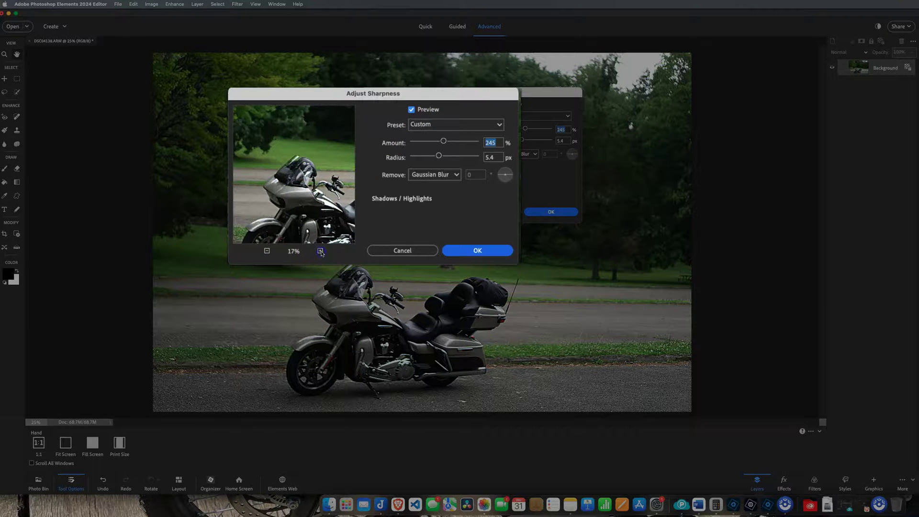
pyautogui.click(320, 250)
pyautogui.click(320, 251)
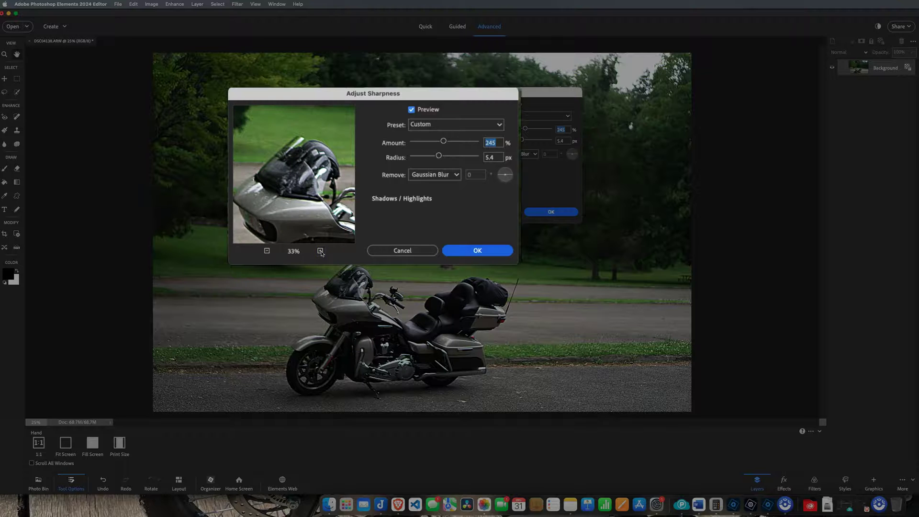
pyautogui.click(320, 251)
pyautogui.moveTo(308, 222); pyautogui.dragTo(406, 117)
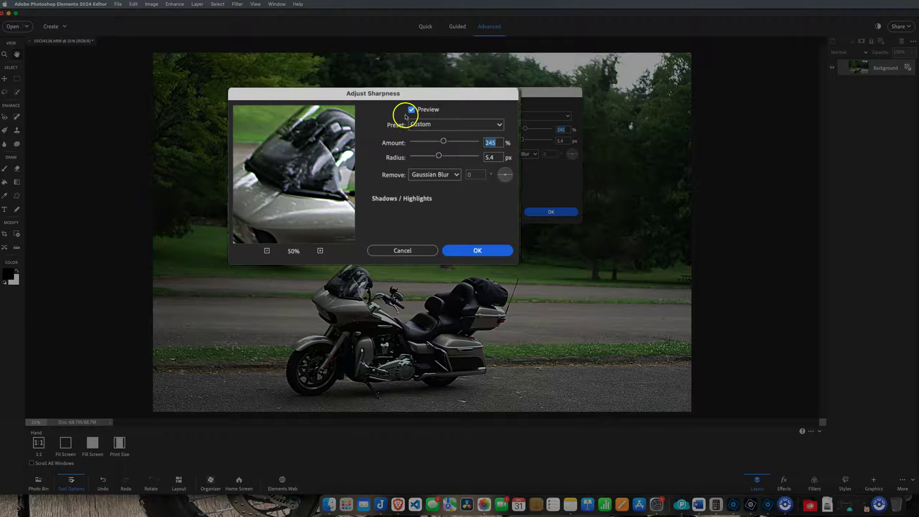
pyautogui.click(411, 110)
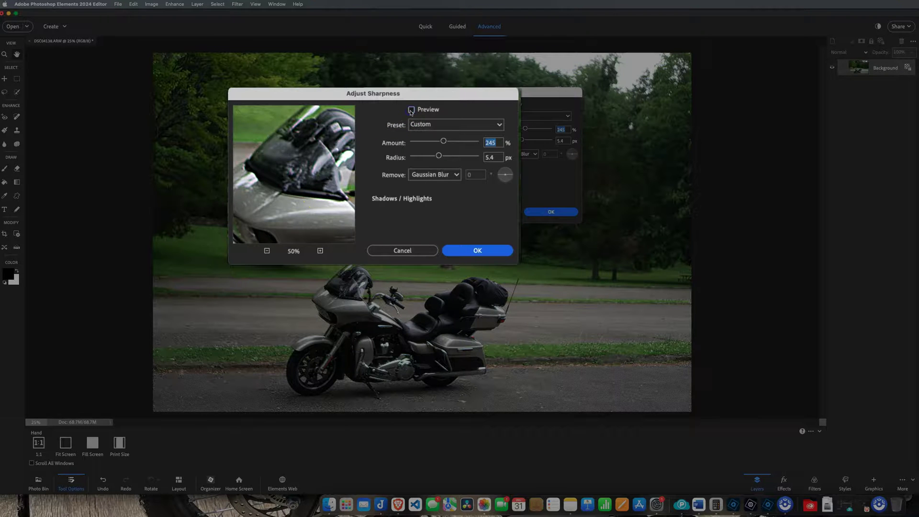
pyautogui.click(412, 110)
pyautogui.click(411, 110)
pyautogui.click(411, 110)
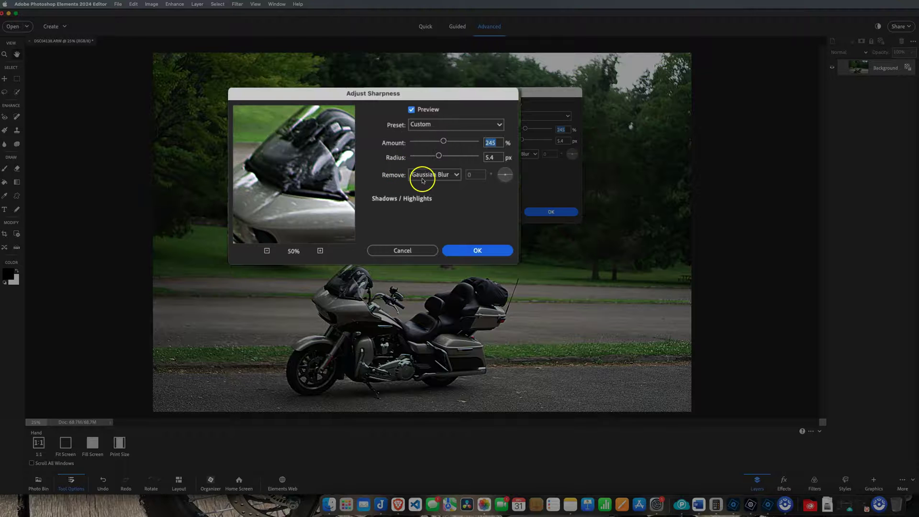
# Apply Adjust Sharpness with Amount 245%, Radius 5.4 px and Gaussian Blur as the blur to remove.
pyautogui.click(457, 175)
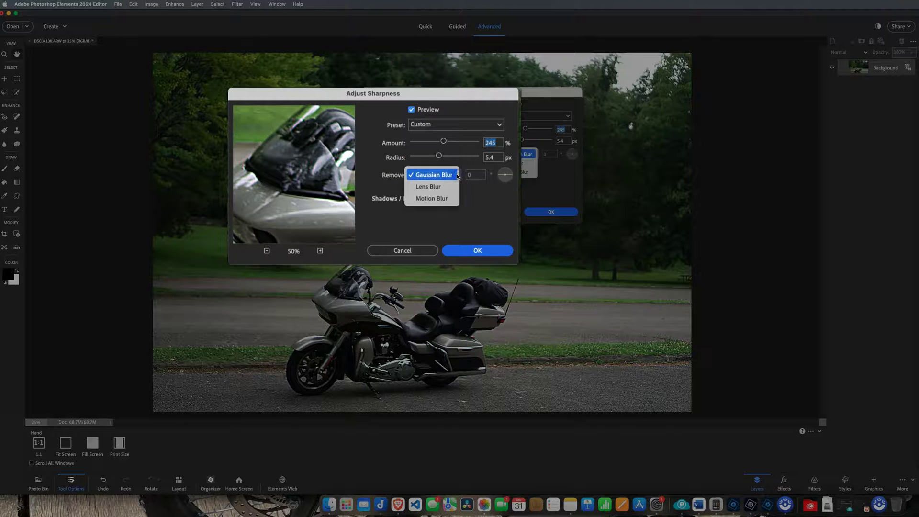
pyautogui.click(456, 175)
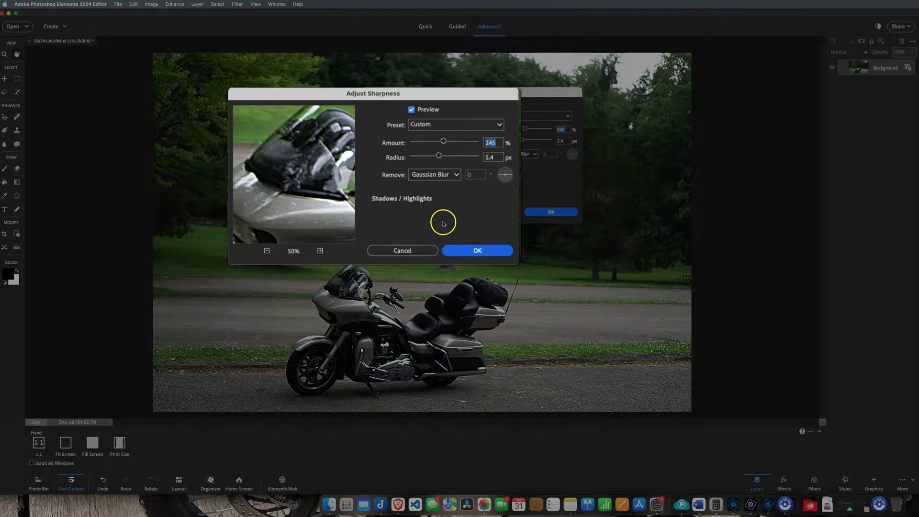
pyautogui.click(477, 250)
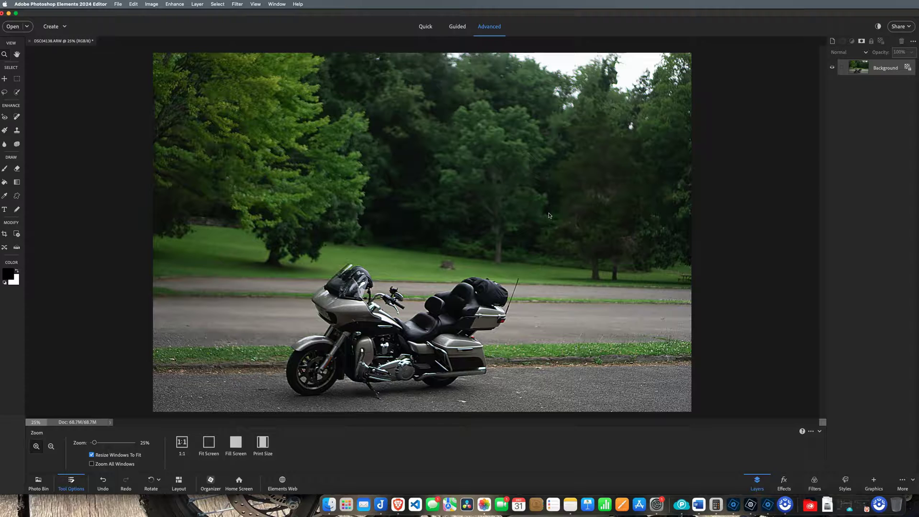
# Inspect the sharpened motorcycle at 50% and return to the whole photo at 25%.
pyautogui.click(350, 300)
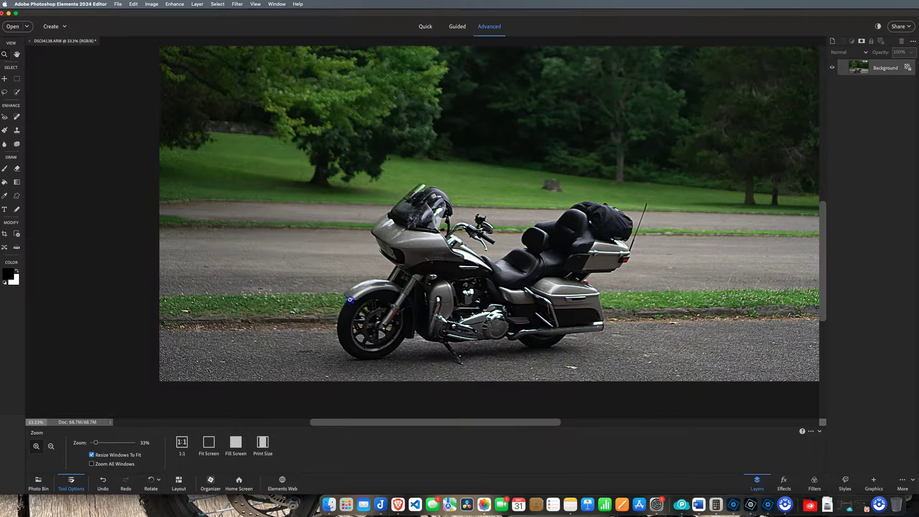
pyautogui.click(413, 282)
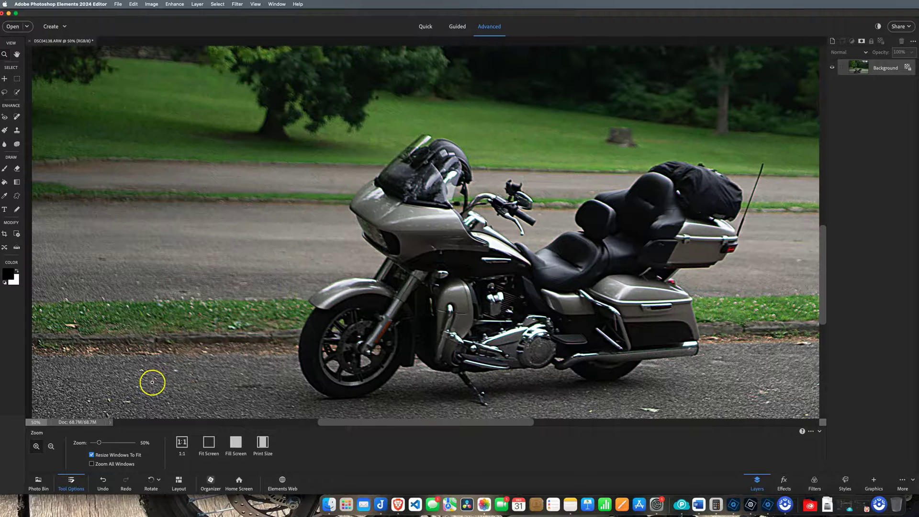
pyautogui.click(52, 446)
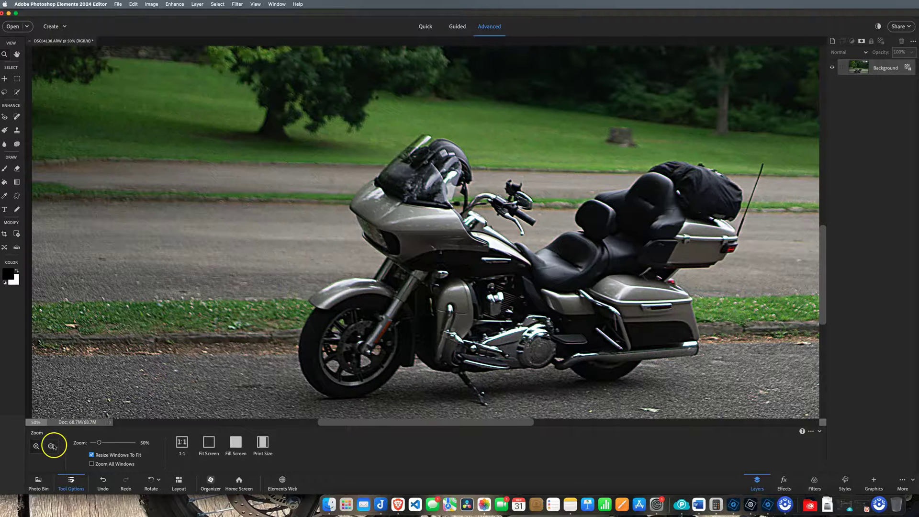
pyautogui.click(133, 366)
pyautogui.click(133, 367)
pyautogui.click(255, 282)
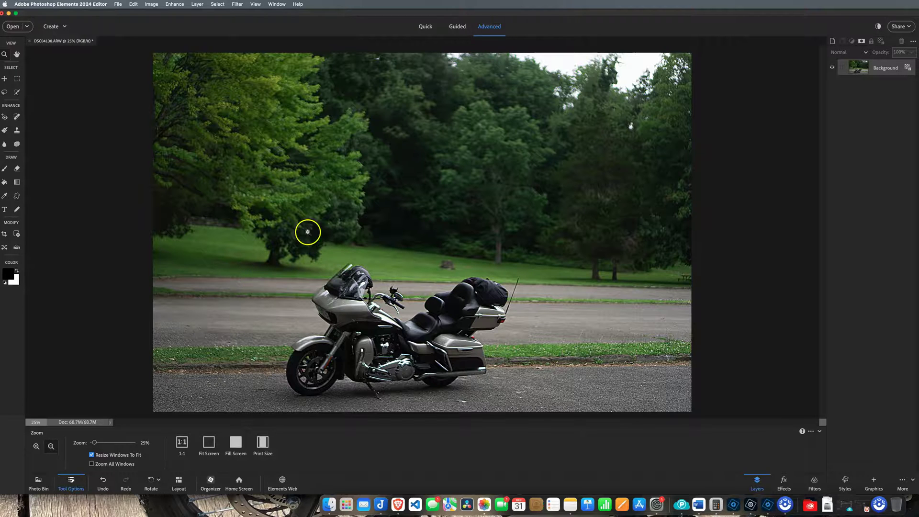
# Check the installed program version in its About window and close the window.
pyautogui.click(217, 5)
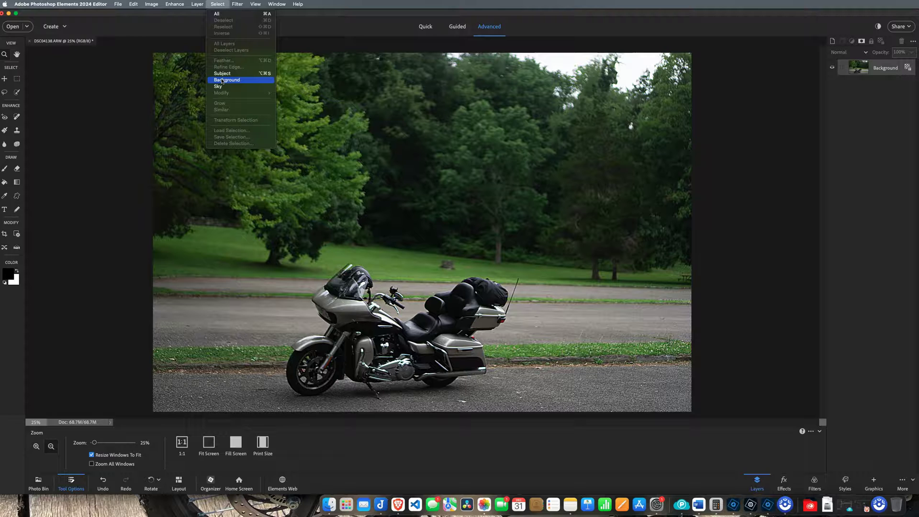
pyautogui.moveTo(4, 4)
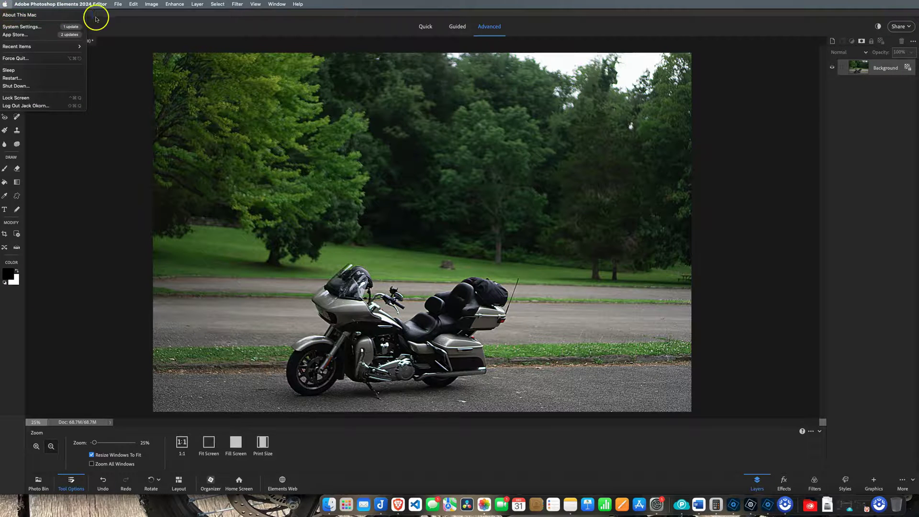
pyautogui.click(112, 19)
pyautogui.click(60, 4)
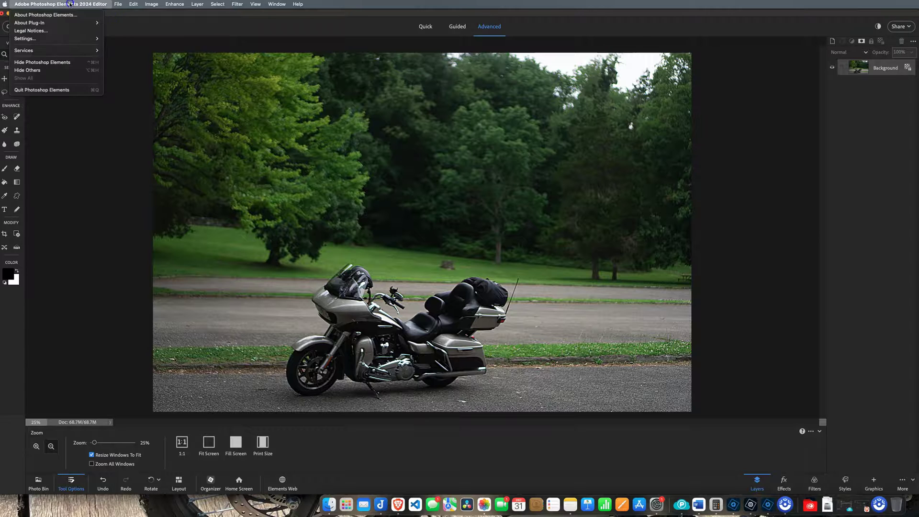
pyautogui.click(52, 15)
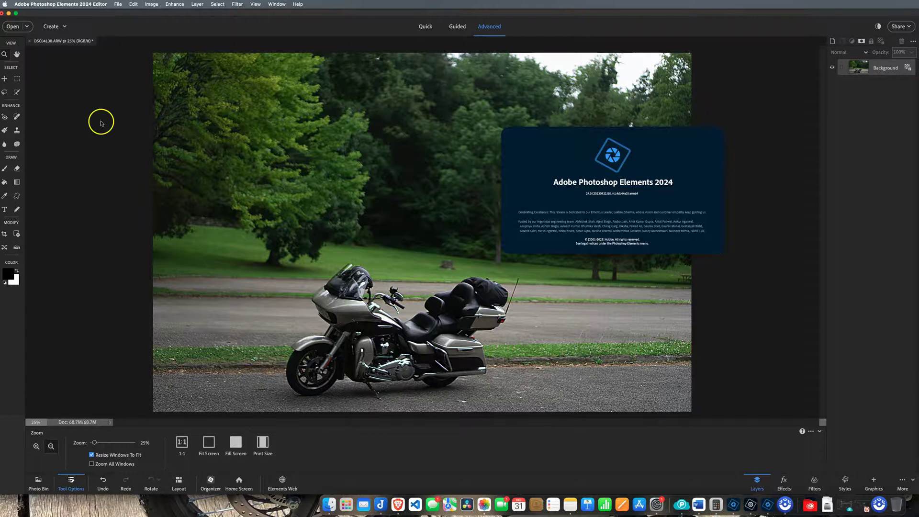
pyautogui.click(513, 168)
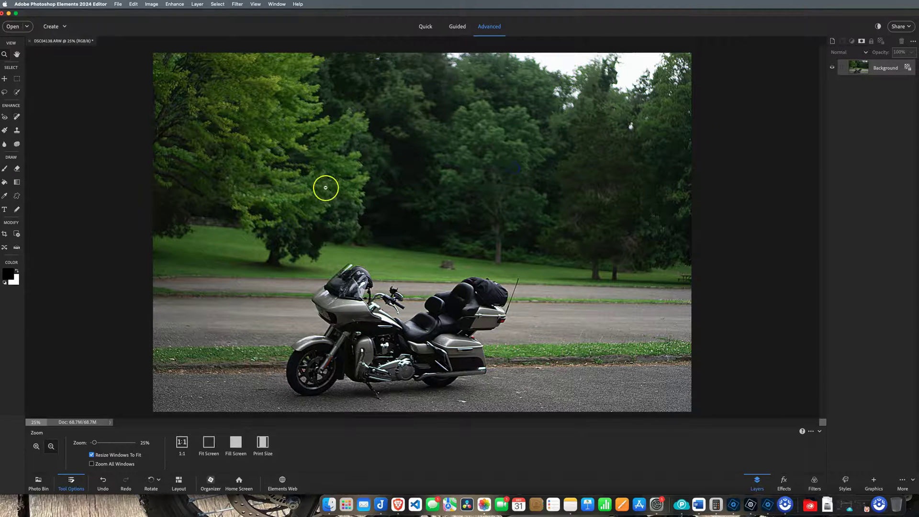
pyautogui.click(257, 212)
# Select the motorcycle automatically as the subject and copy it to a new layer.
pyautogui.click(216, 5)
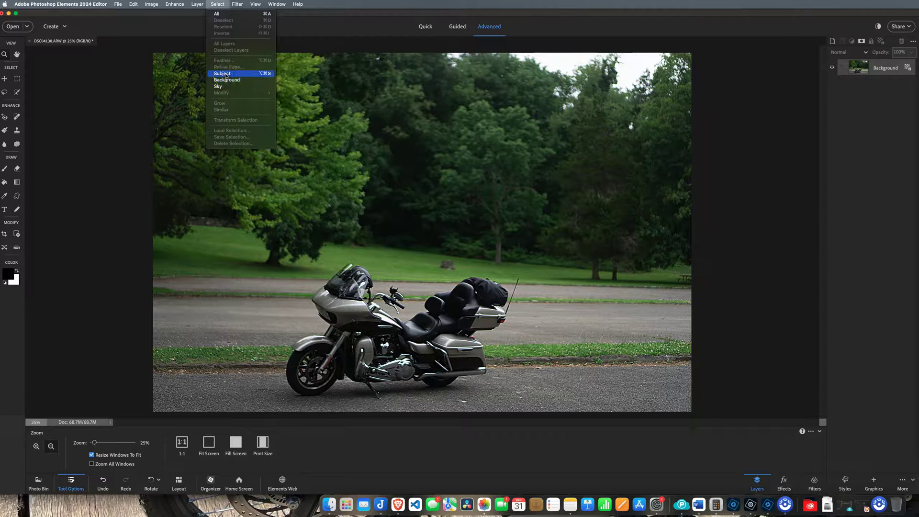
pyautogui.click(222, 73)
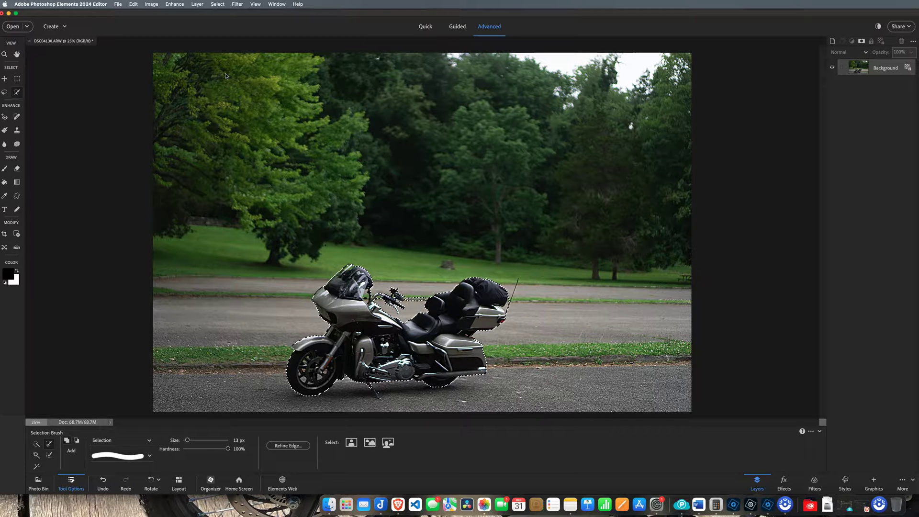
pyautogui.press('super+j')
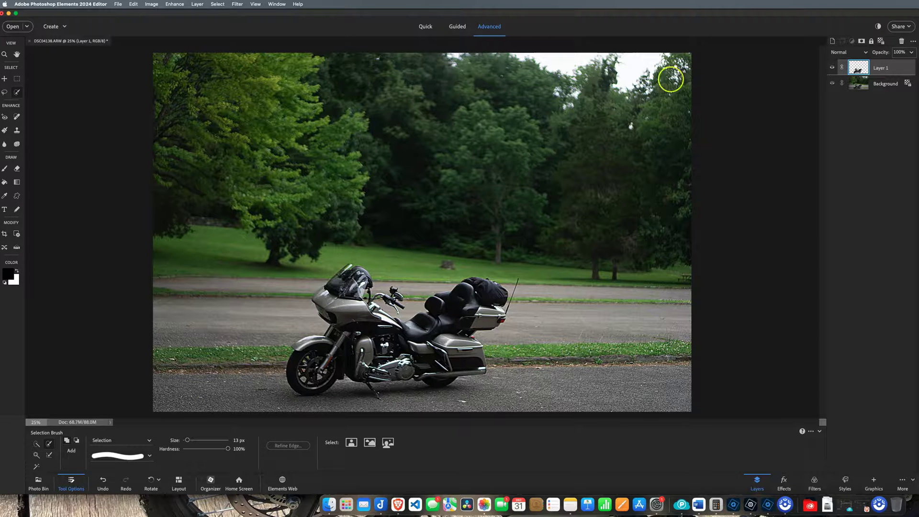
# Hide and show the Background layer repeatedly to examine the motorcycle cutout on its own.
pyautogui.click(833, 83)
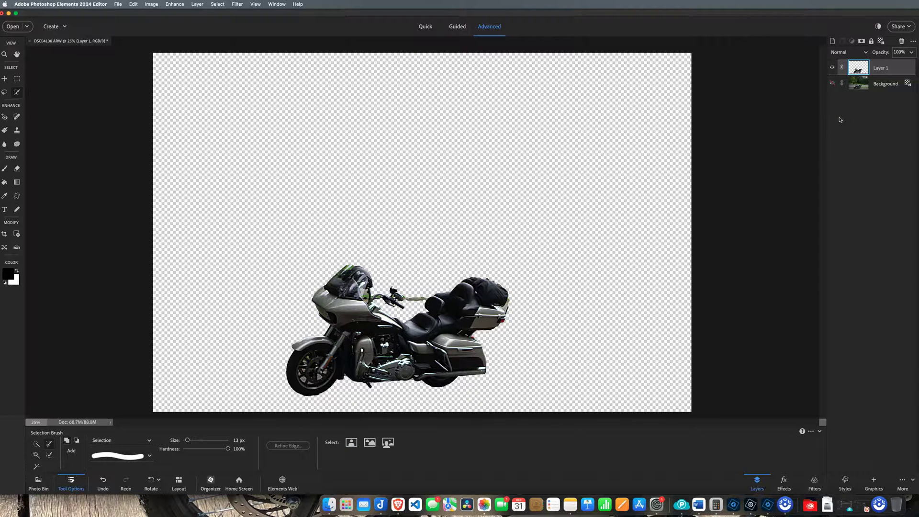
pyautogui.click(832, 83)
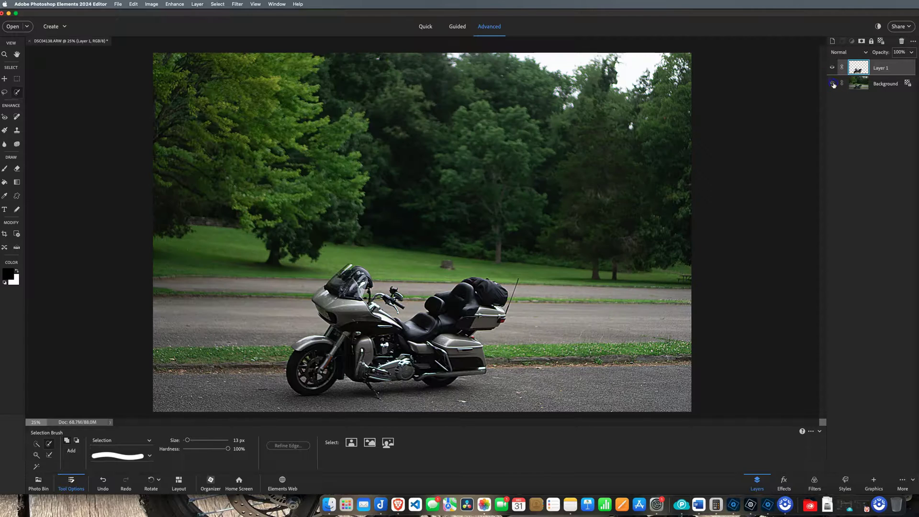
pyautogui.click(832, 83)
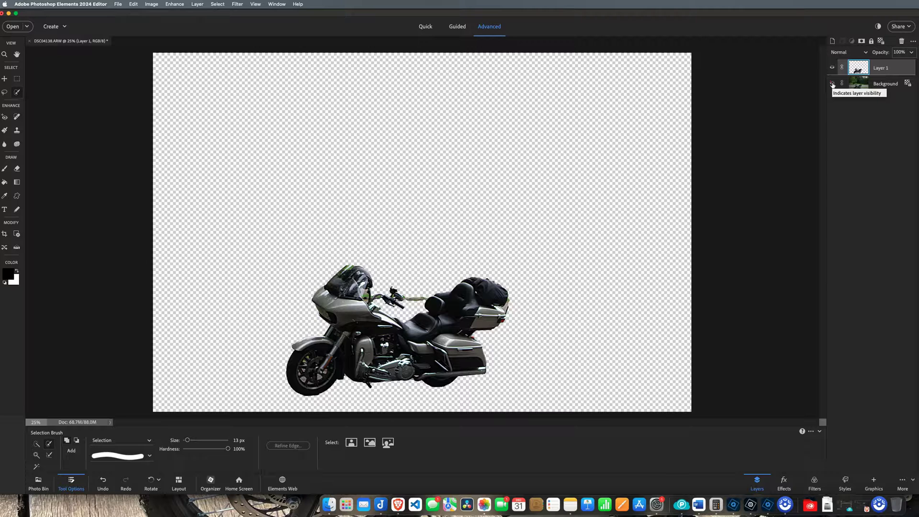
pyautogui.click(833, 84)
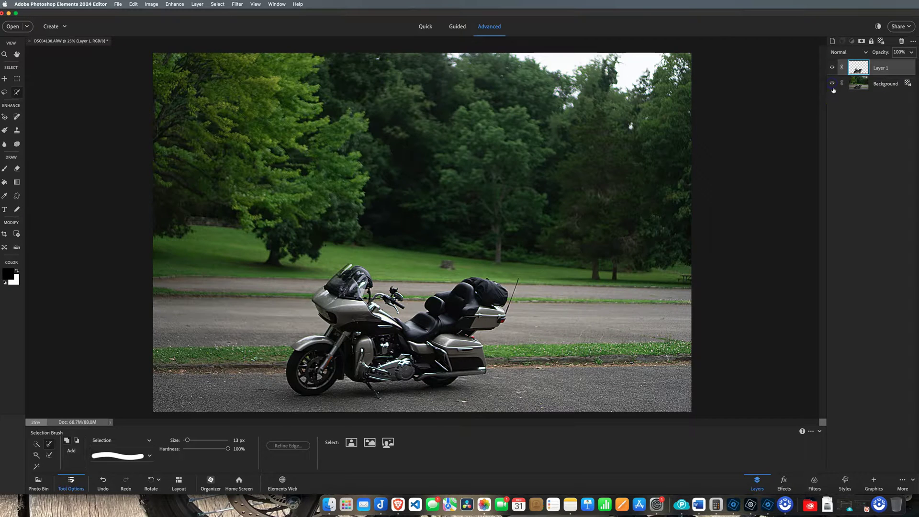
pyautogui.click(832, 85)
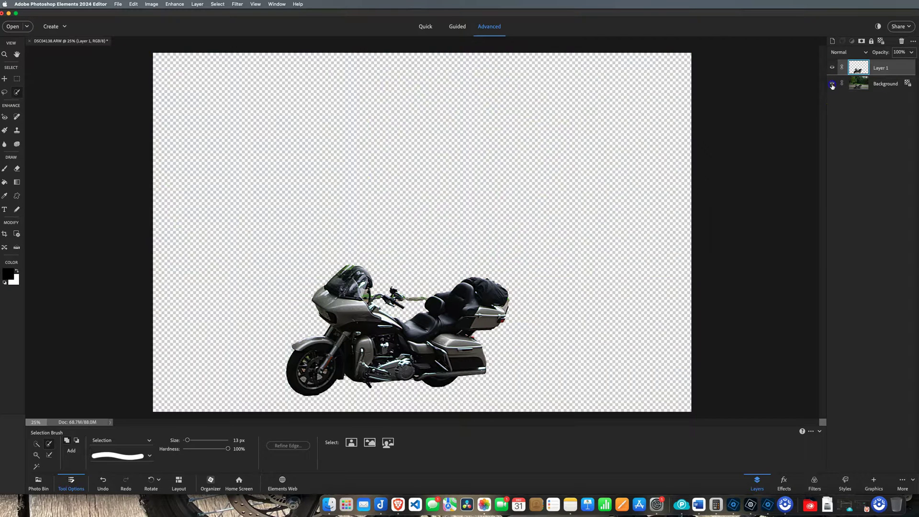
pyautogui.click(832, 84)
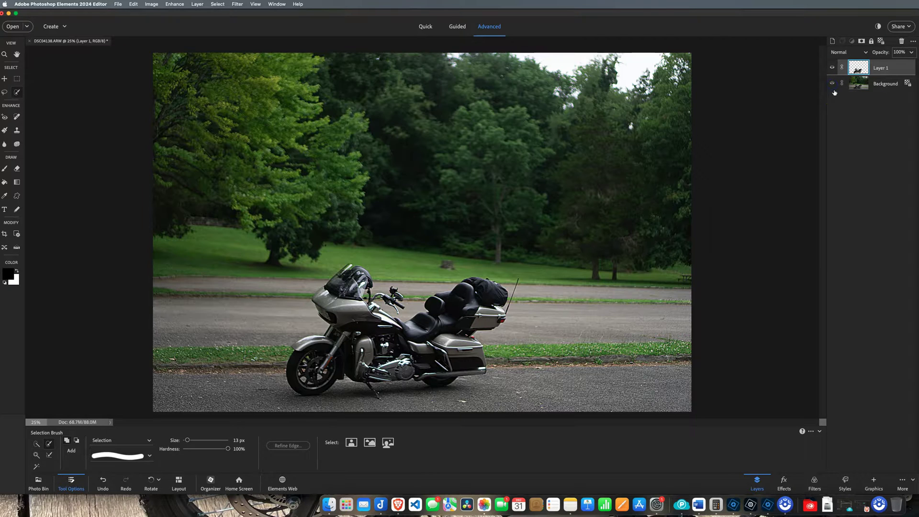
# Delete the layer that holds the motorcycle cutout.
pyautogui.rightClick(878, 69)
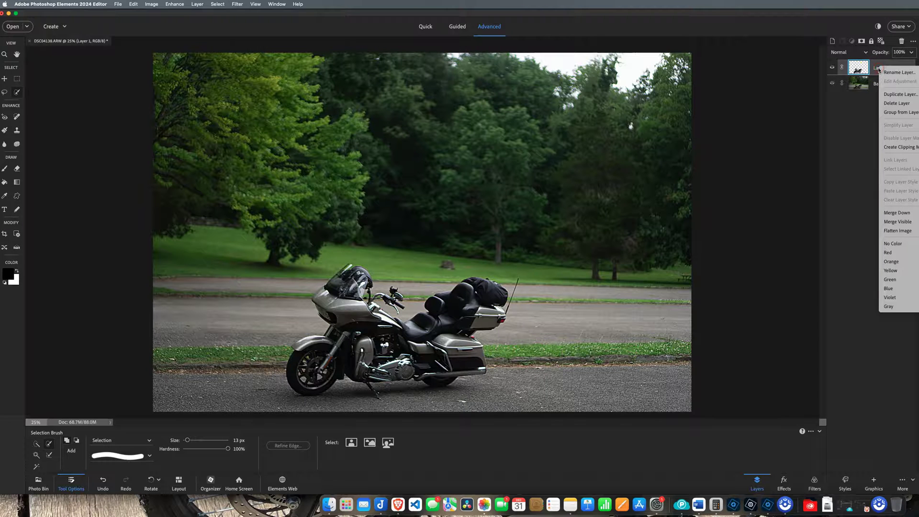
pyautogui.click(897, 103)
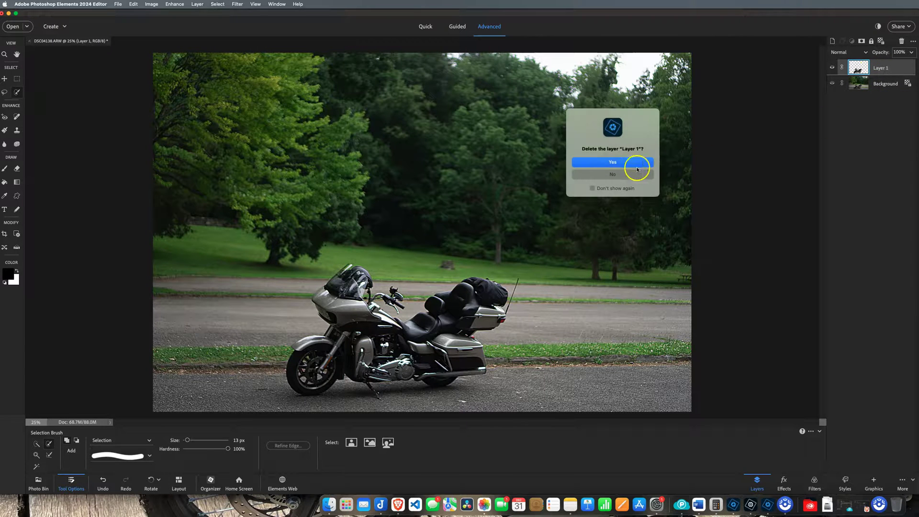
pyautogui.click(610, 162)
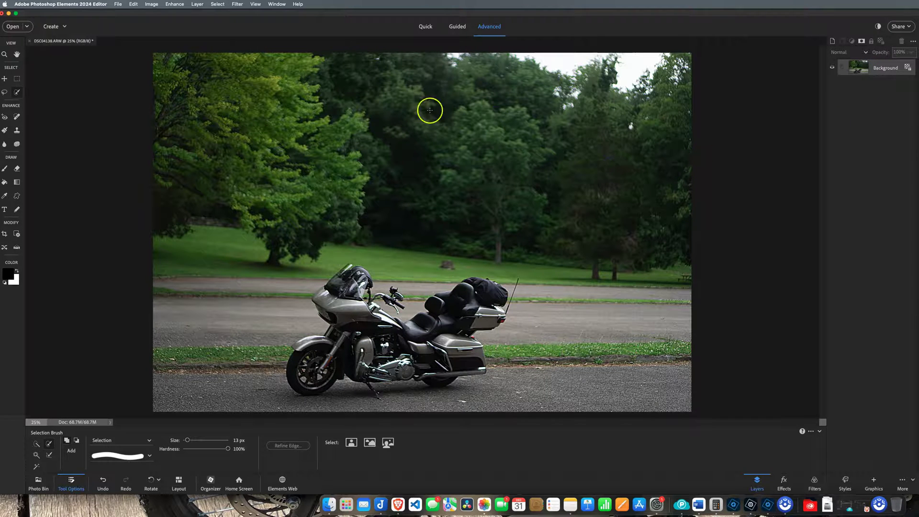
# Copy the automatically selected background to a new layer and inspect it with the original Background layer hidden.
pyautogui.click(215, 6)
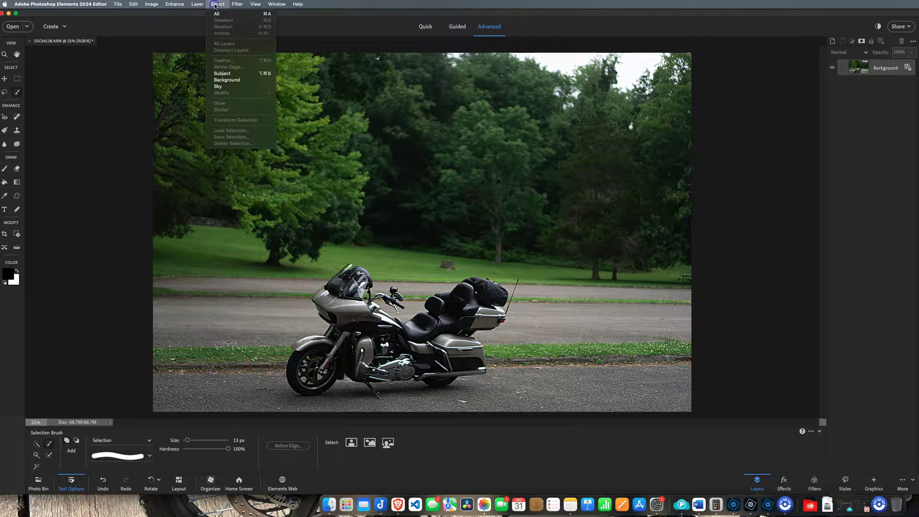
pyautogui.click(220, 80)
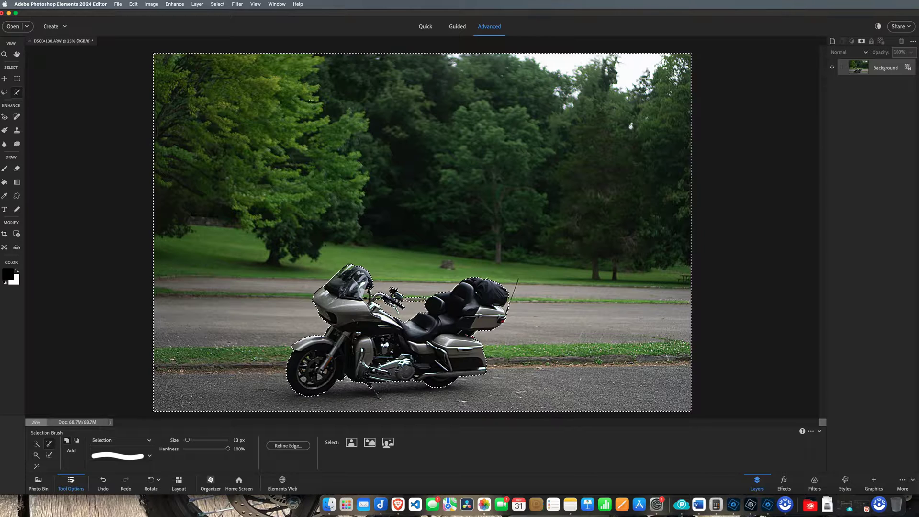
pyautogui.press('super+j')
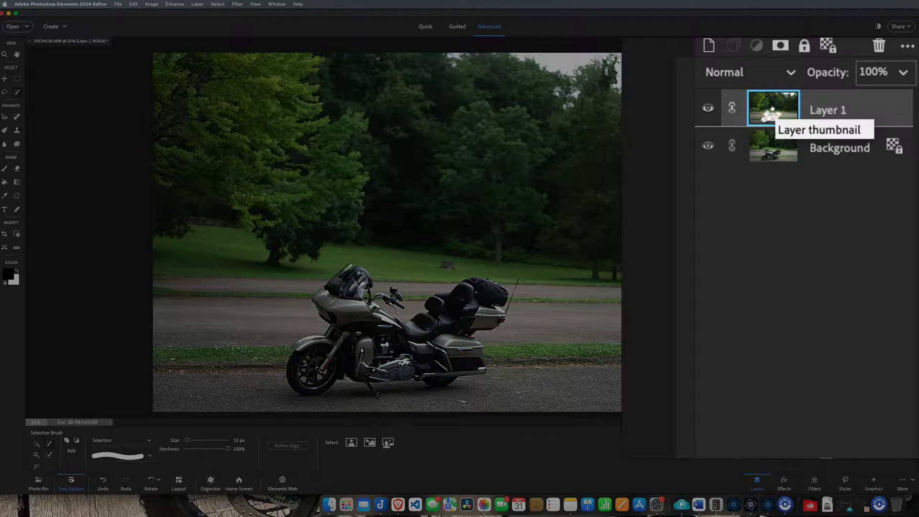
pyautogui.click(706, 149)
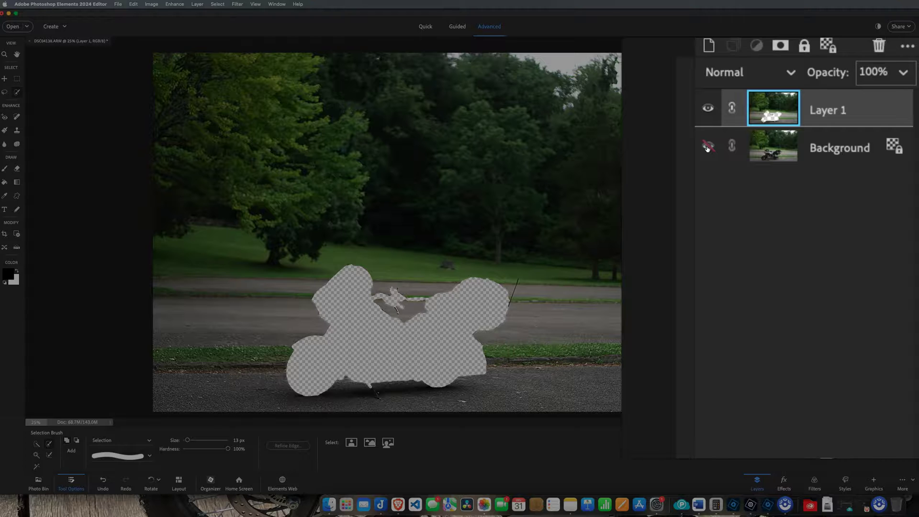
pyautogui.click(707, 148)
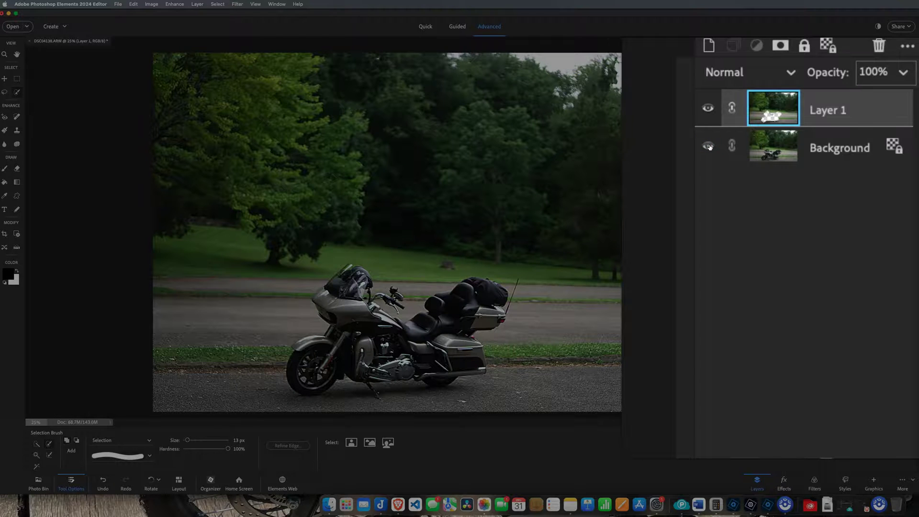
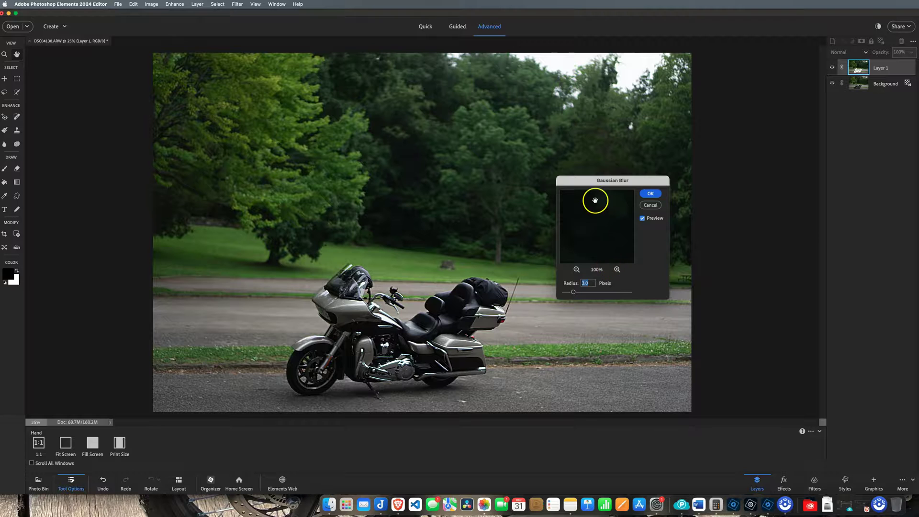
# Apply a Gaussian Blur with a radius of 15.3 pixels to the copied background layer.
pyautogui.moveTo(588, 182); pyautogui.dragTo(551, 140)
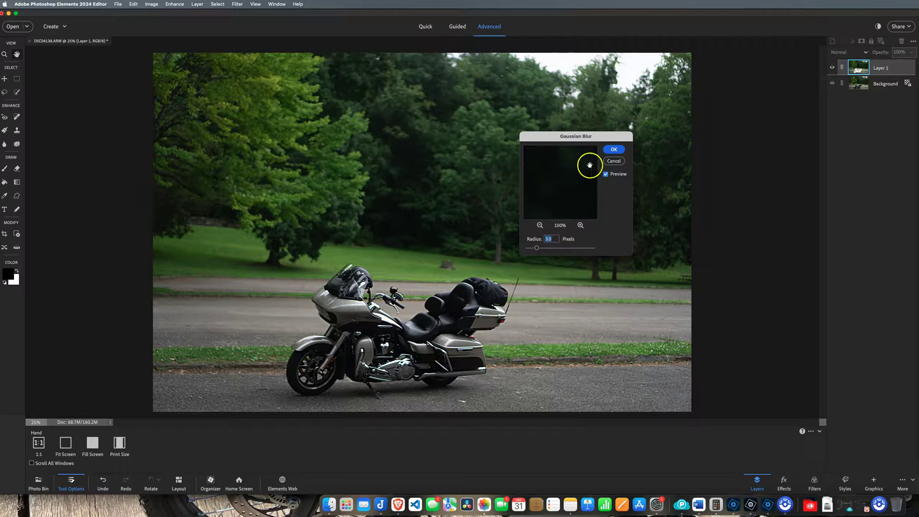
pyautogui.moveTo(537, 251); pyautogui.dragTo(564, 252)
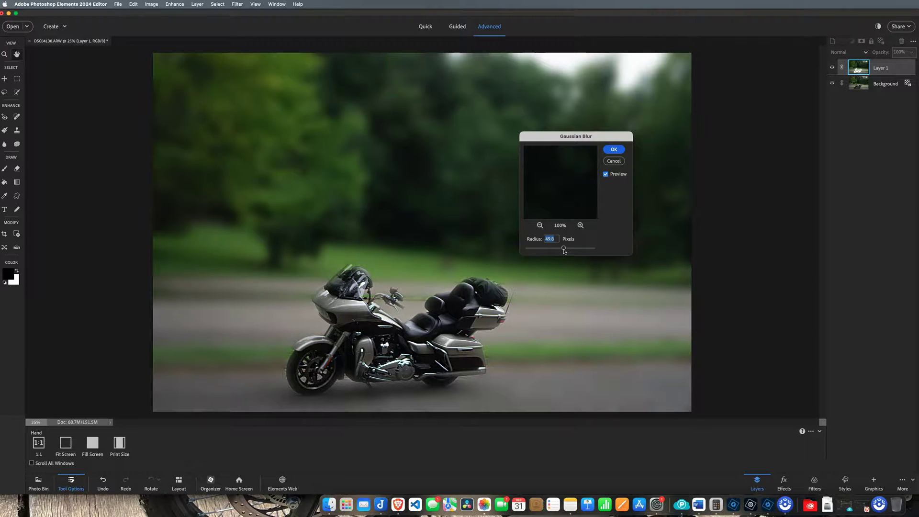
pyautogui.moveTo(564, 250); pyautogui.dragTo(555, 251)
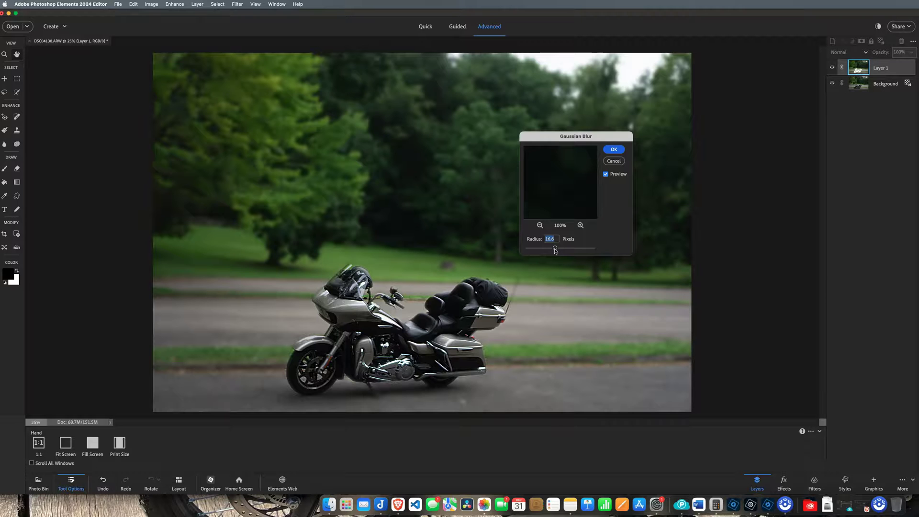
pyautogui.moveTo(556, 250); pyautogui.dragTo(553, 250)
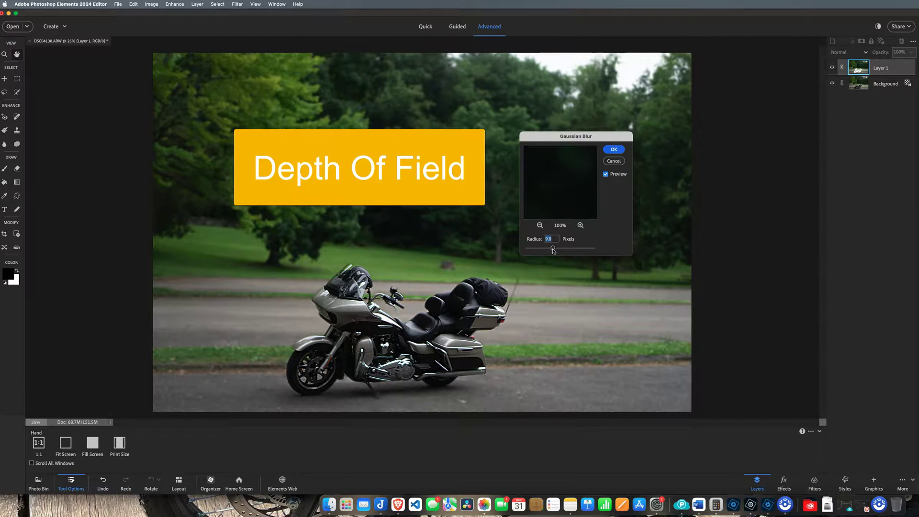
pyautogui.moveTo(553, 249); pyautogui.dragTo(554, 250)
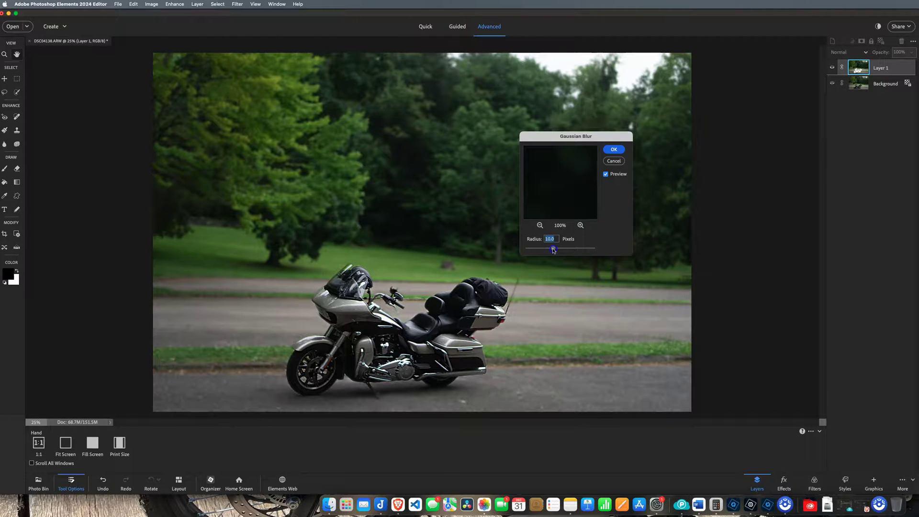
pyautogui.moveTo(554, 249); pyautogui.dragTo(555, 250)
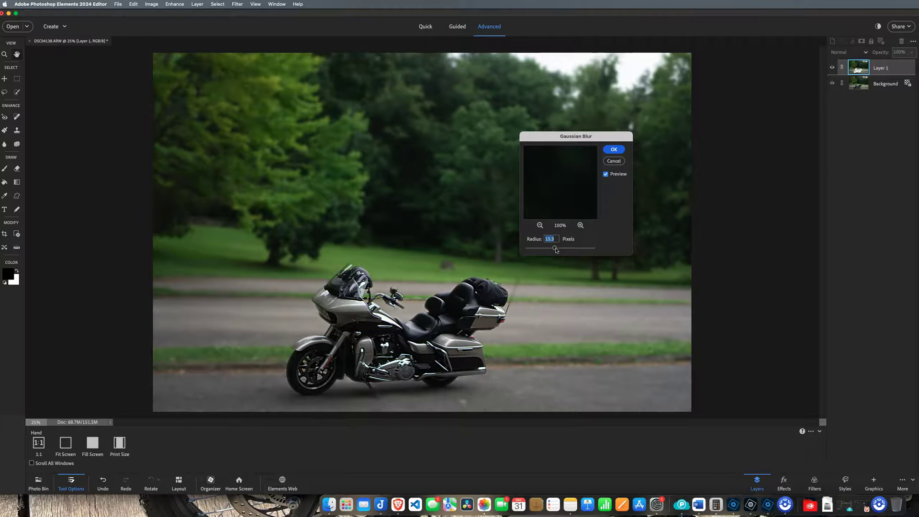
pyautogui.click(614, 149)
# Add a layer mask to the blurred background layer.
pyautogui.press('a')
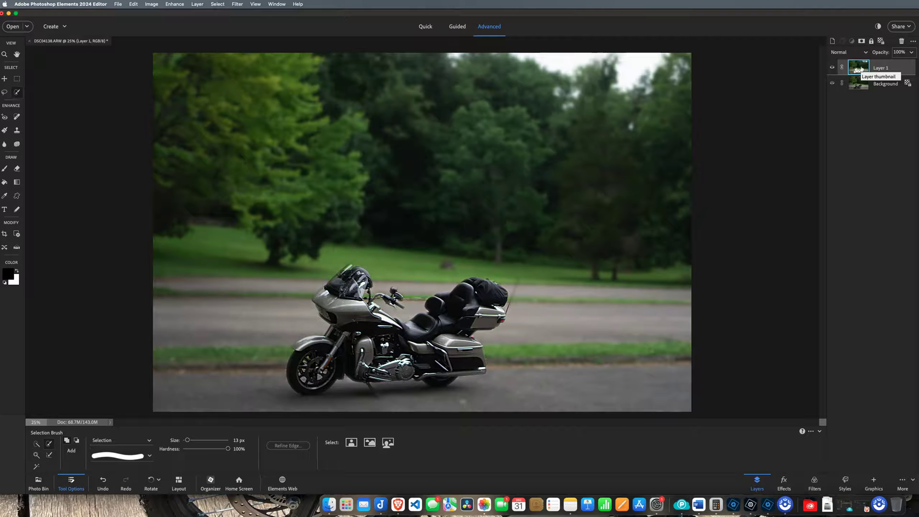
pyautogui.click(857, 109)
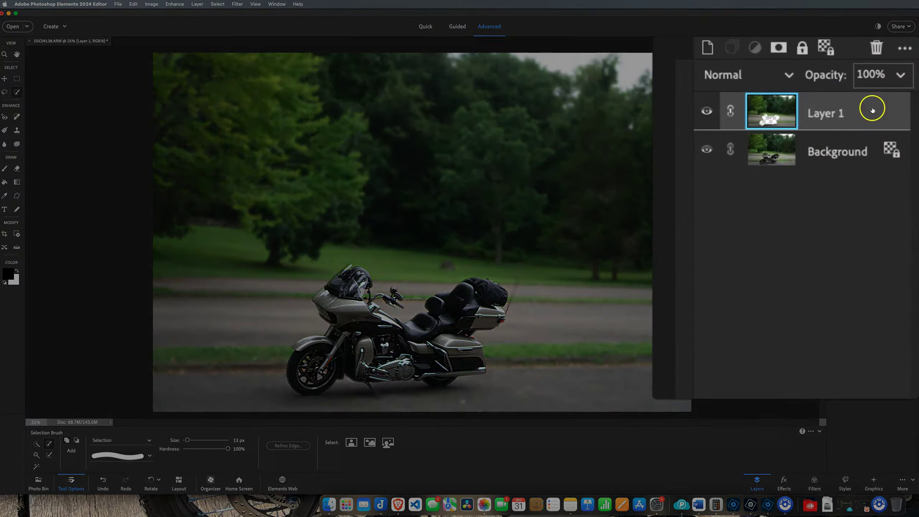
pyautogui.click(778, 47)
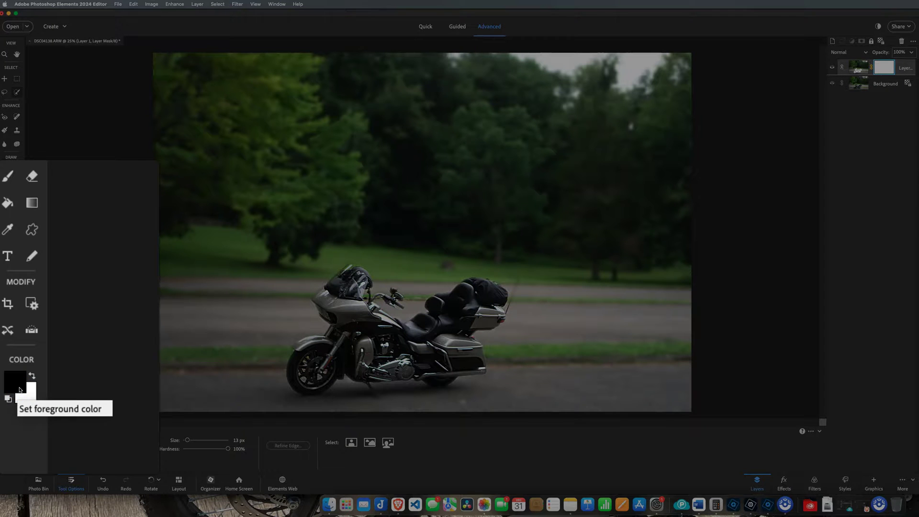
# View the foreground color in the Color Picker and swap the foreground and background colors back and forth.
pyautogui.click(19, 389)
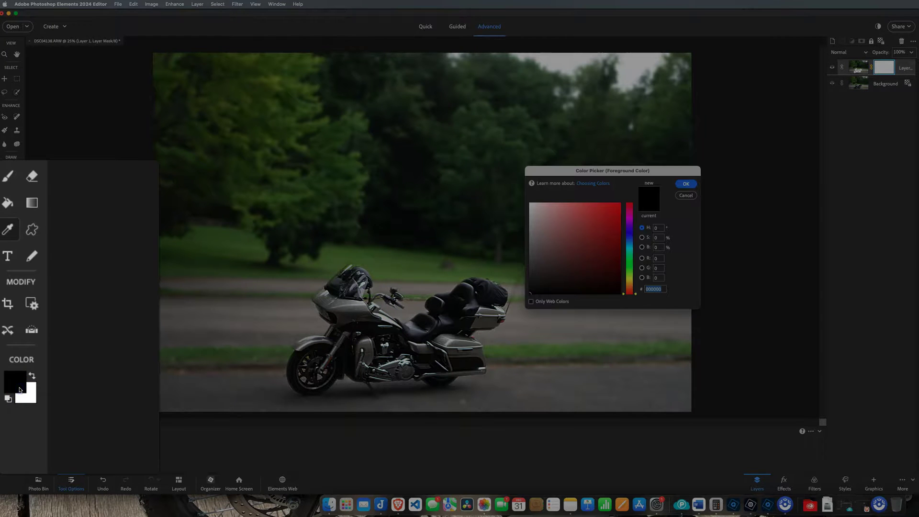
pyautogui.click(686, 196)
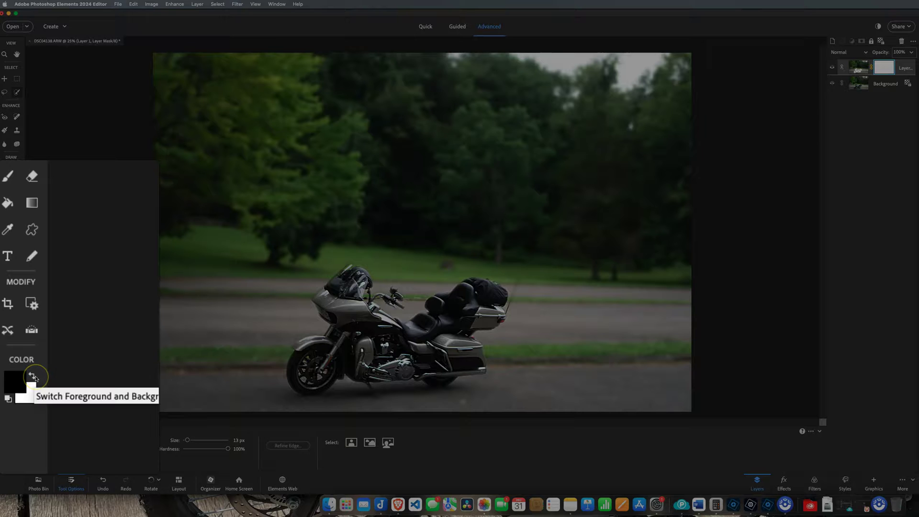
pyautogui.click(35, 378)
pyautogui.click(35, 378)
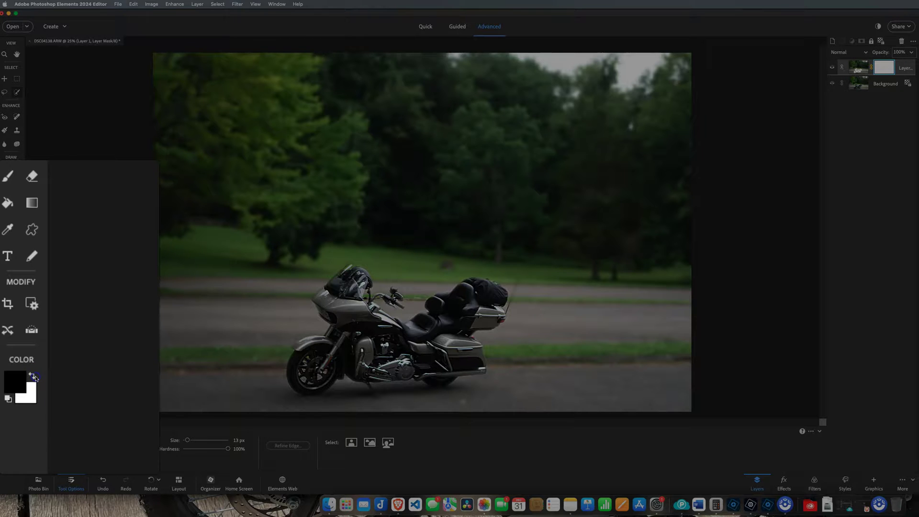
# Swap the foreground and background colors repeatedly, finishing with black as the foreground color.
pyautogui.press('x')
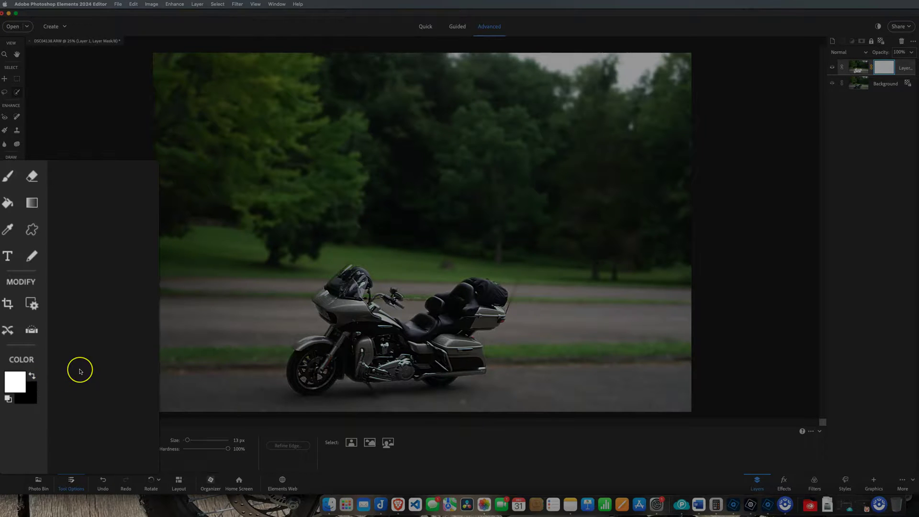
pyautogui.press('x')
pyautogui.click(32, 376)
pyautogui.click(32, 376)
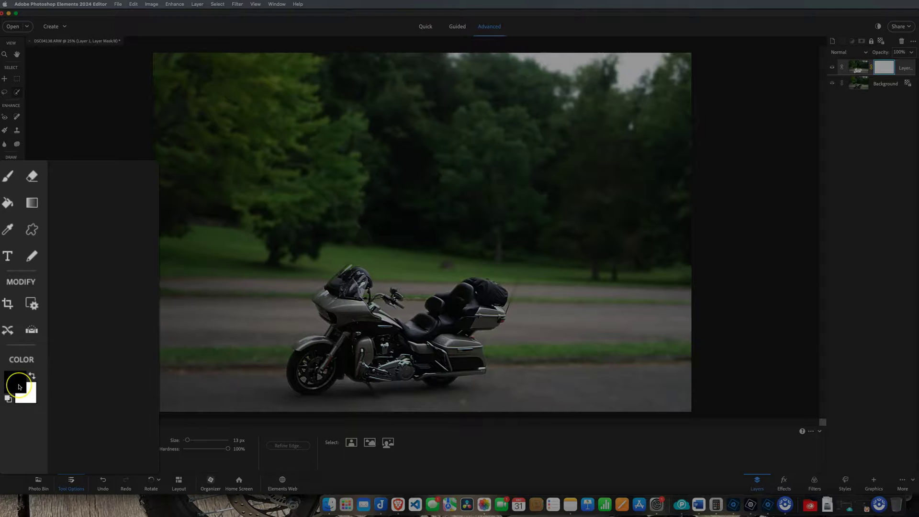
# Choose the Brush tool and set it to a size of 1000 px with 50% opacity.
pyautogui.click(10, 178)
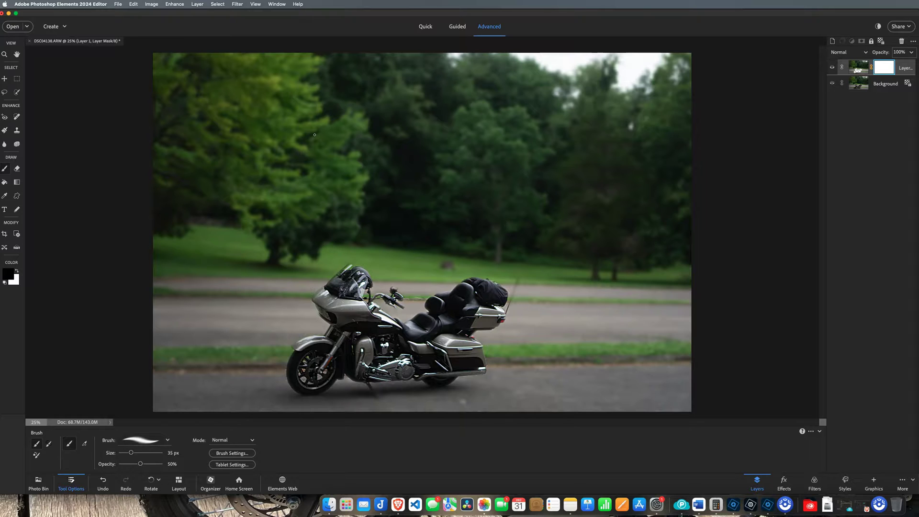
pyautogui.press(']')
pyautogui.press(']')
pyautogui.press(']')
pyautogui.press(']')
pyautogui.press(']')
pyautogui.press(']')
pyautogui.press(']')
pyautogui.press(']')
pyautogui.press(']')
pyautogui.press(']')
pyautogui.press(']')
pyautogui.press(']')
pyautogui.press(']')
pyautogui.press(']')
pyautogui.press(']')
pyautogui.press(']')
pyautogui.press(']')
pyautogui.press(']')
pyautogui.press(']')
pyautogui.press(']')
pyautogui.moveTo(313, 136); pyautogui.dragTo(318, 135)
pyautogui.moveTo(115, 469); pyautogui.dragTo(163, 465)
pyautogui.moveTo(162, 464); pyautogui.dragTo(140, 465)
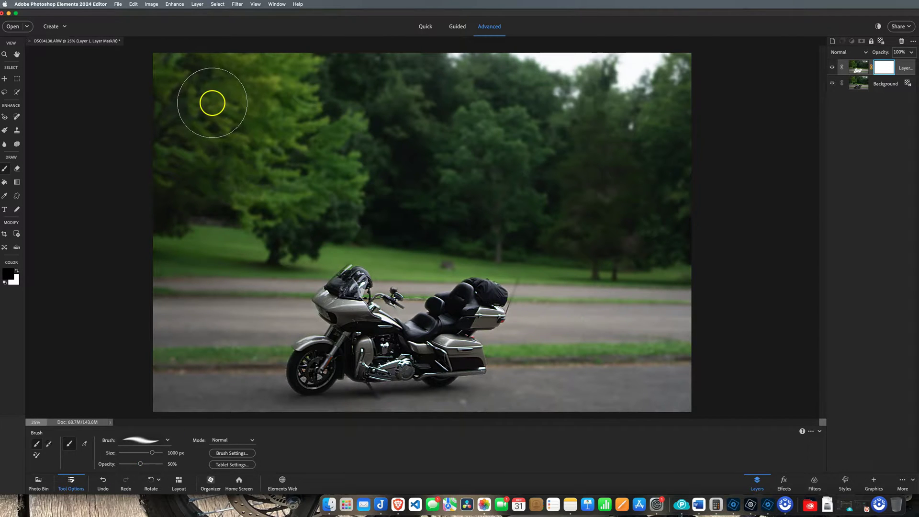
# Paint black on the layer mask over the large left-hand tree and compare the image with the blurred layer hidden and shown.
pyautogui.moveTo(210, 97)
pyautogui.mouseDown()
pyautogui.moveTo(164, 83)
pyautogui.moveTo(278, 80)
pyautogui.moveTo(295, 90)
pyautogui.moveTo(259, 124)
pyautogui.moveTo(199, 129)
pyautogui.moveTo(397, 125)
pyautogui.mouseUp()
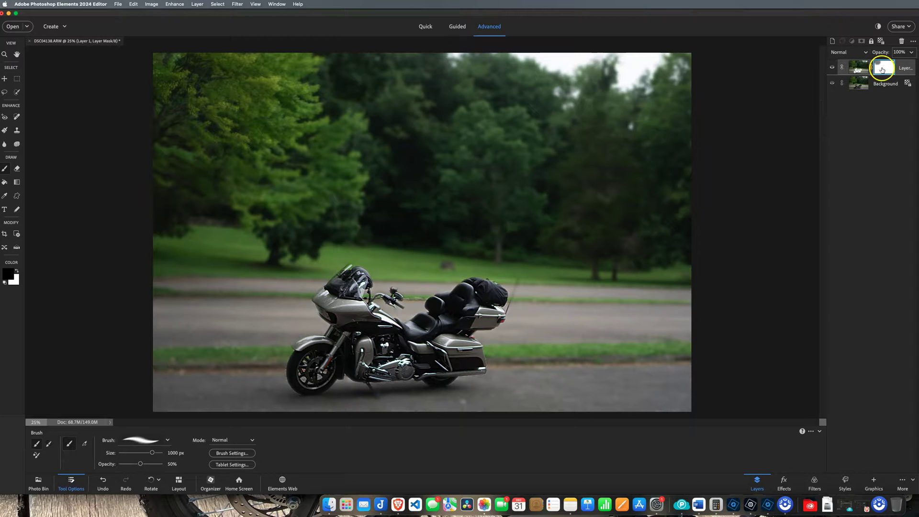
pyautogui.moveTo(882, 71); pyautogui.dragTo(863, 88)
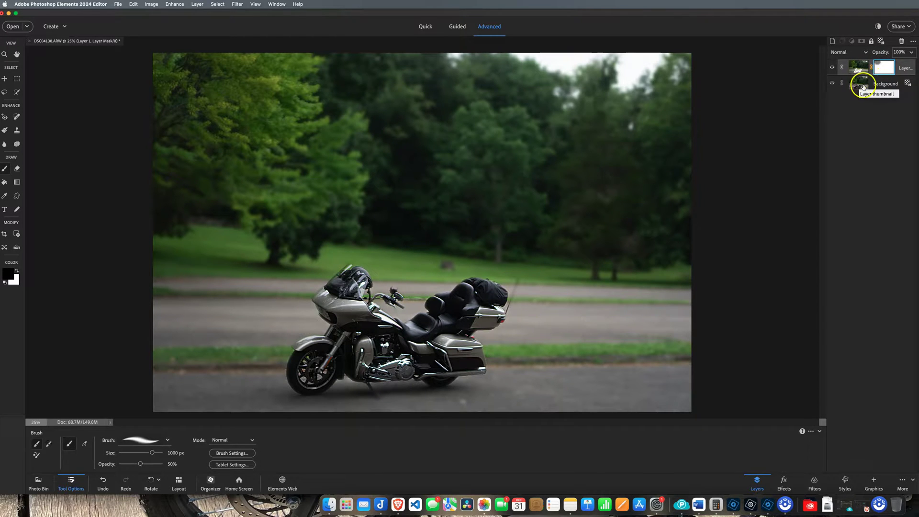
pyautogui.click(832, 68)
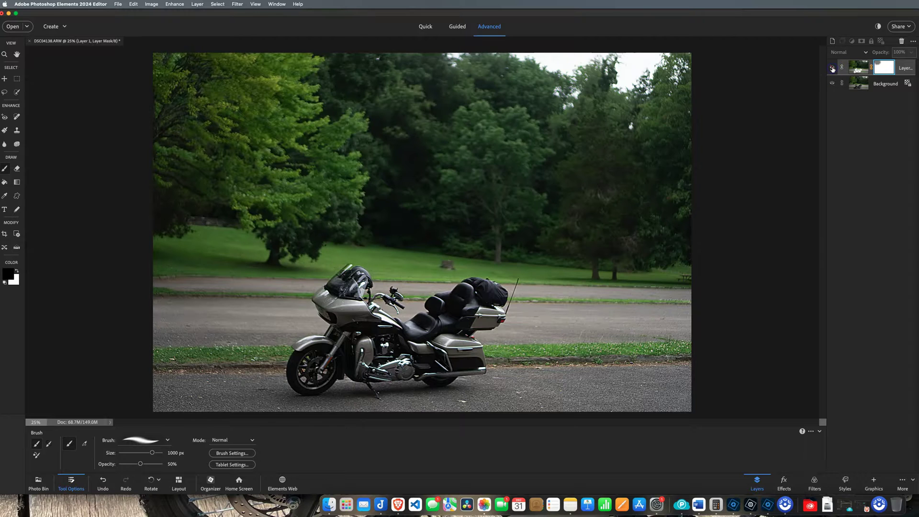
pyautogui.click(833, 68)
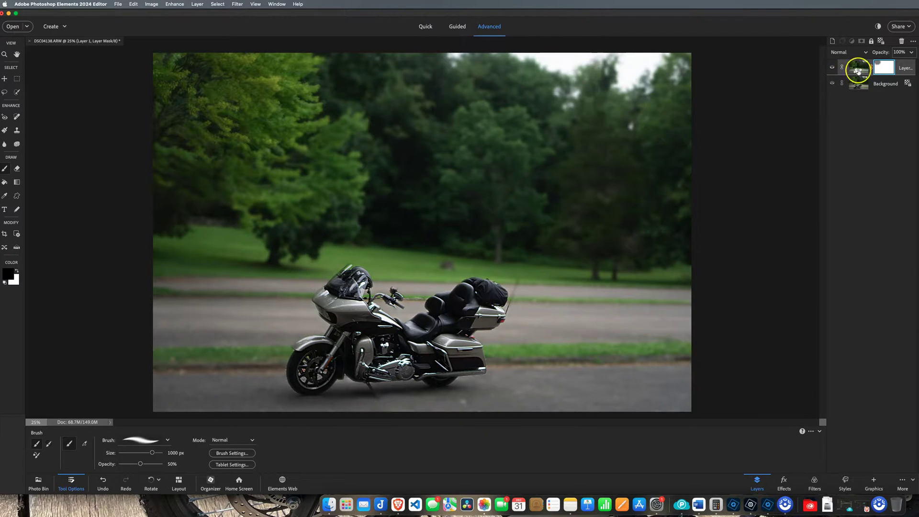
# Paint black on the layer mask across the middle and right-hand trees to bring back their sharpness.
pyautogui.moveTo(309, 112)
pyautogui.mouseDown()
pyautogui.moveTo(345, 140)
pyautogui.moveTo(334, 188)
pyautogui.moveTo(322, 199)
pyautogui.moveTo(258, 182)
pyautogui.moveTo(179, 185)
pyautogui.moveTo(174, 166)
pyautogui.moveTo(173, 190)
pyautogui.moveTo(181, 198)
pyautogui.moveTo(171, 103)
pyautogui.moveTo(381, 81)
pyautogui.moveTo(367, 79)
pyautogui.moveTo(438, 80)
pyautogui.moveTo(348, 124)
pyautogui.moveTo(420, 135)
pyautogui.moveTo(389, 164)
pyautogui.mouseUp()
pyautogui.moveTo(374, 154)
pyautogui.mouseDown()
pyautogui.moveTo(480, 220)
pyautogui.moveTo(519, 207)
pyautogui.moveTo(450, 170)
pyautogui.mouseUp()
pyautogui.click(523, 148)
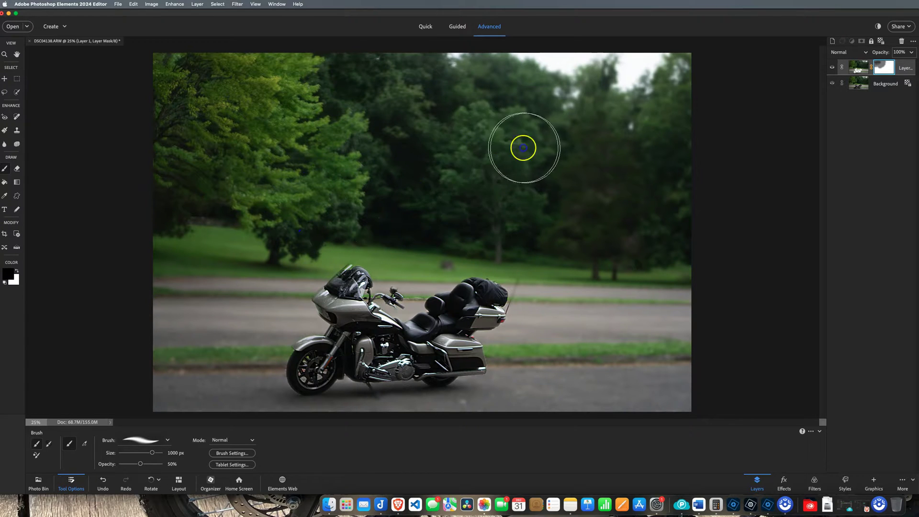
pyautogui.click(553, 101)
pyautogui.click(421, 86)
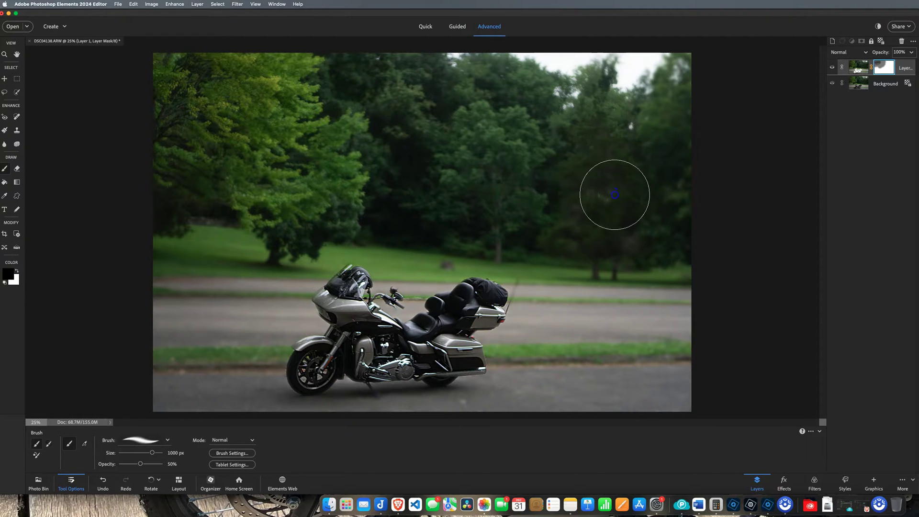
pyautogui.click(661, 164)
pyautogui.click(679, 105)
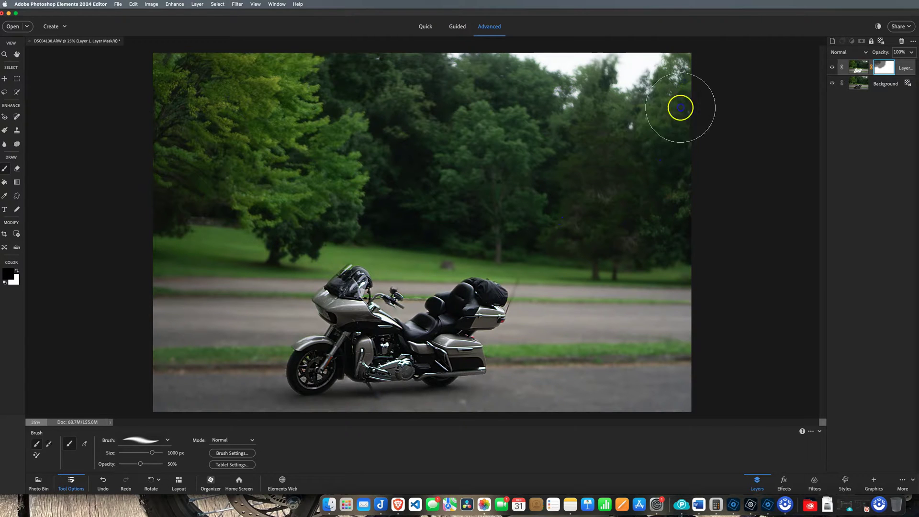
pyautogui.click(625, 164)
pyautogui.click(589, 211)
pyautogui.moveTo(480, 175)
pyautogui.mouseDown()
pyautogui.moveTo(467, 159)
pyautogui.moveTo(496, 115)
pyautogui.moveTo(482, 86)
pyautogui.moveTo(307, 93)
pyautogui.moveTo(337, 116)
pyautogui.moveTo(343, 151)
pyautogui.moveTo(372, 167)
pyautogui.moveTo(362, 160)
pyautogui.moveTo(318, 184)
pyautogui.moveTo(289, 227)
pyautogui.moveTo(287, 207)
pyautogui.moveTo(218, 164)
pyautogui.moveTo(172, 196)
pyautogui.moveTo(162, 88)
pyautogui.moveTo(542, 102)
pyautogui.moveTo(603, 91)
pyautogui.moveTo(602, 103)
pyautogui.moveTo(662, 103)
pyautogui.moveTo(673, 158)
pyautogui.moveTo(622, 163)
pyautogui.moveTo(654, 174)
pyautogui.moveTo(639, 198)
pyautogui.moveTo(493, 184)
pyautogui.moveTo(447, 157)
pyautogui.mouseUp()
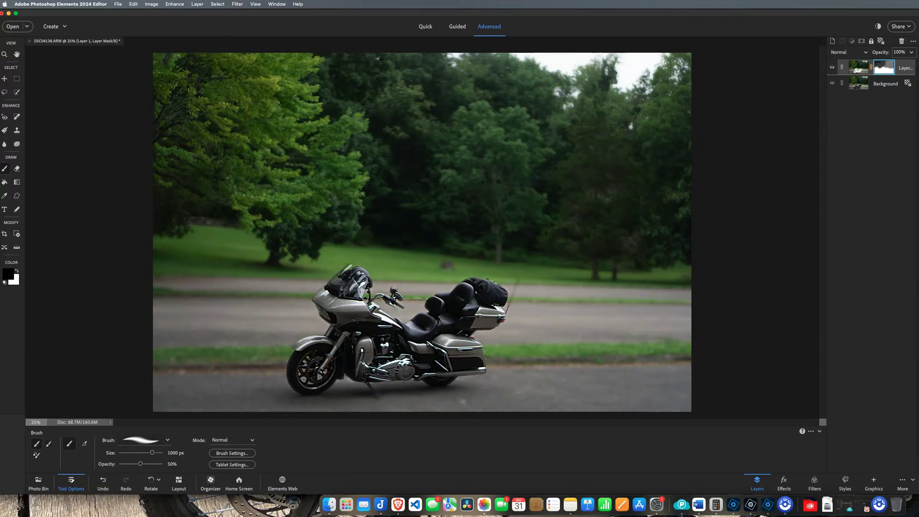
# Brush black on the layer mask again over the central trees down toward the grass.
pyautogui.click(4, 56)
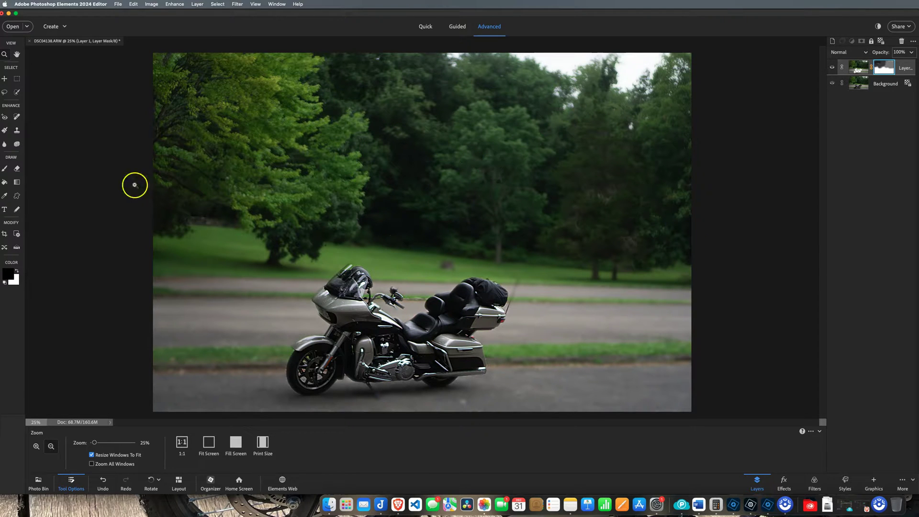
pyautogui.click(4, 169)
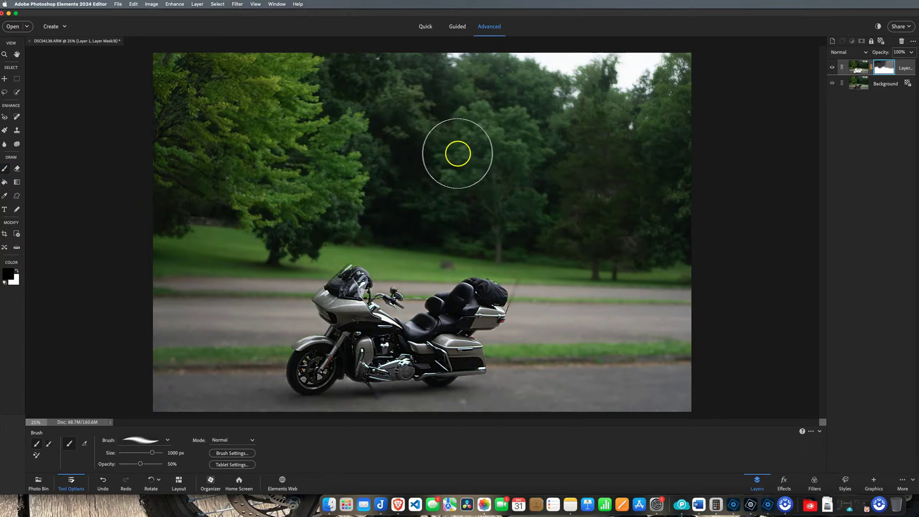
pyautogui.click(493, 206)
pyautogui.click(503, 216)
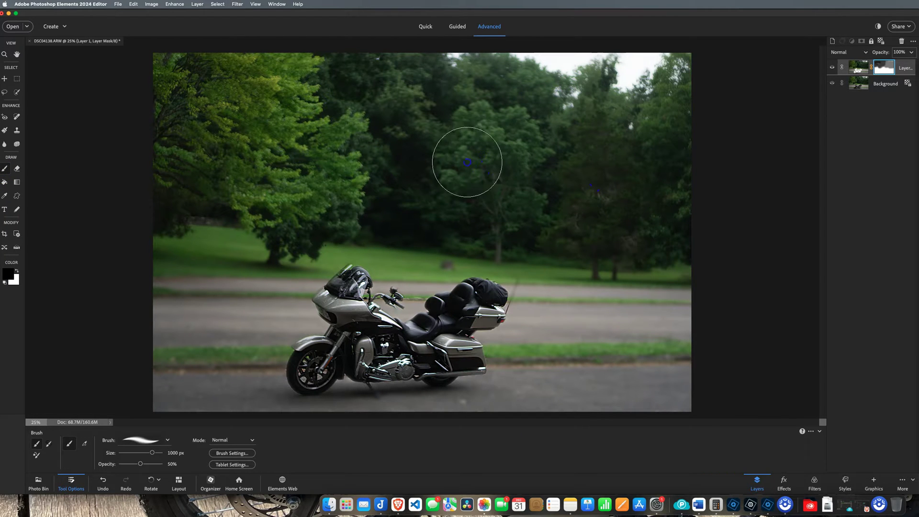
pyautogui.click(5, 55)
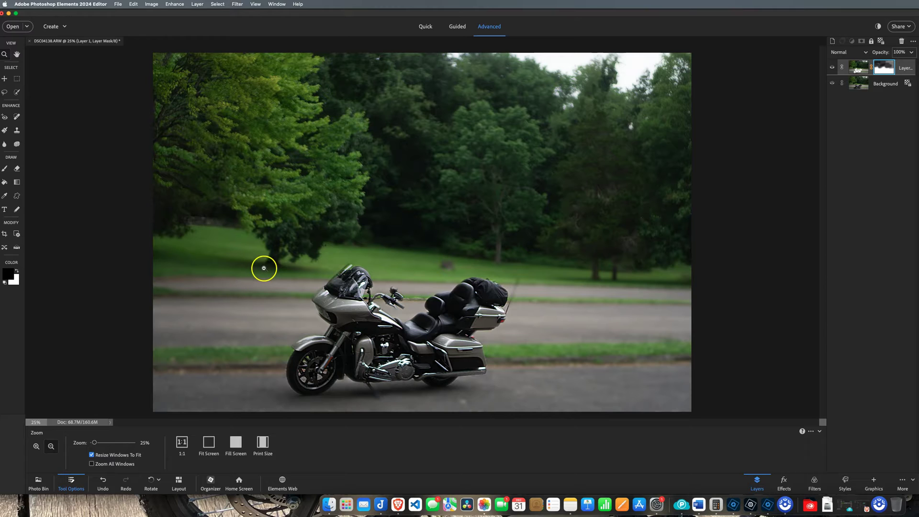
# Save the image as a JPEG named unblurred in the Finger Lakes 2023 folder.
pyautogui.click(118, 4)
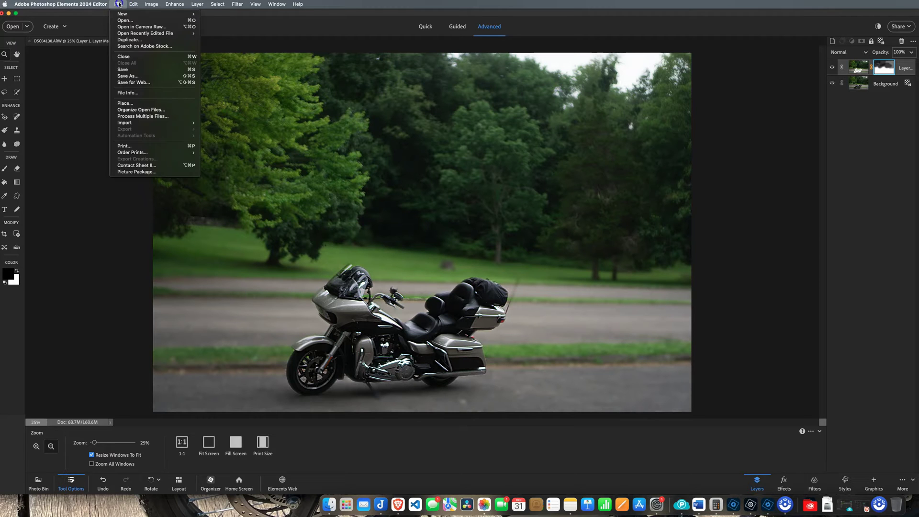
pyautogui.click(128, 77)
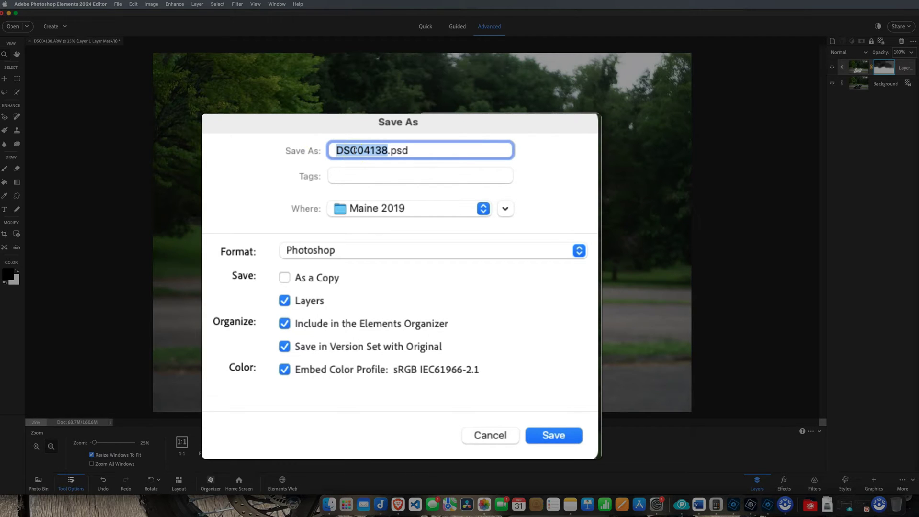
pyautogui.write('unblurred')
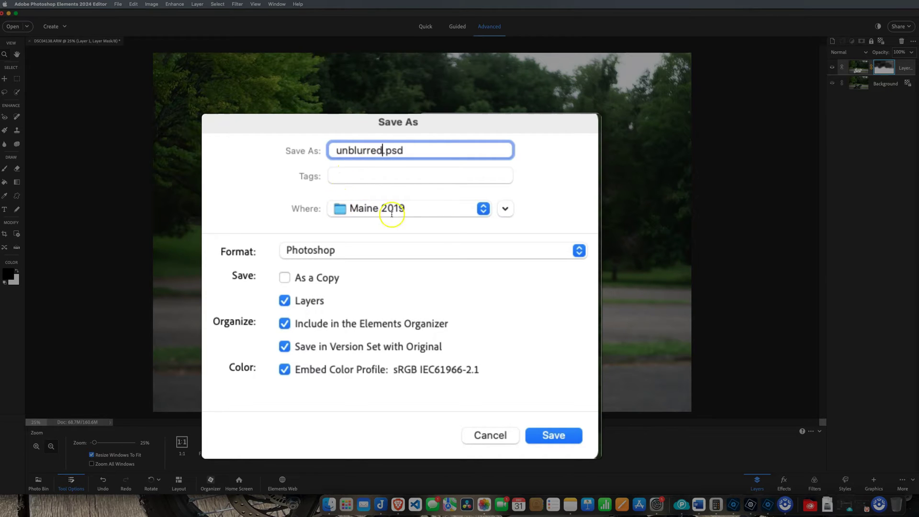
pyautogui.click(506, 209)
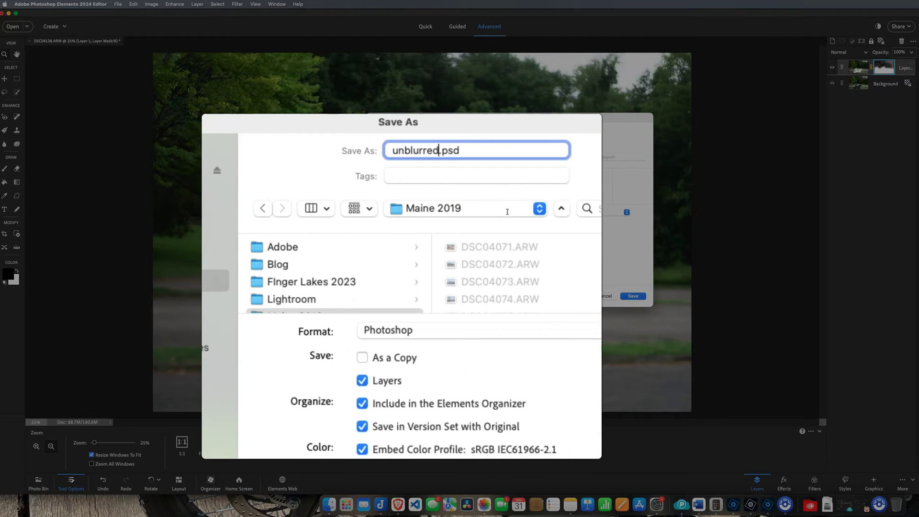
pyautogui.click(326, 283)
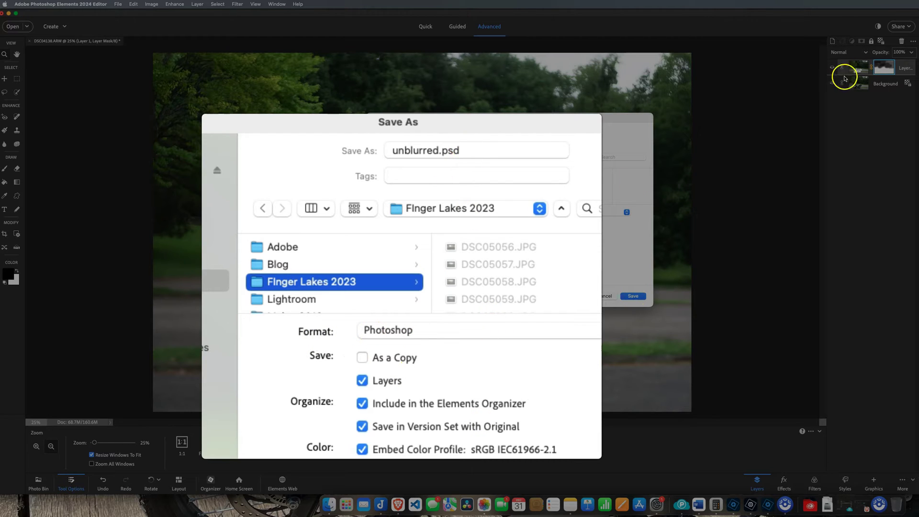
pyautogui.click(627, 212)
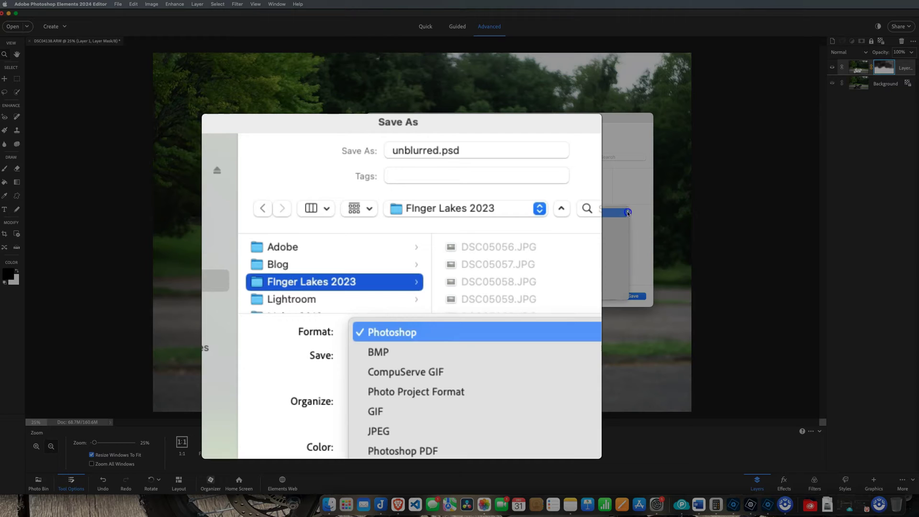
pyautogui.click(383, 433)
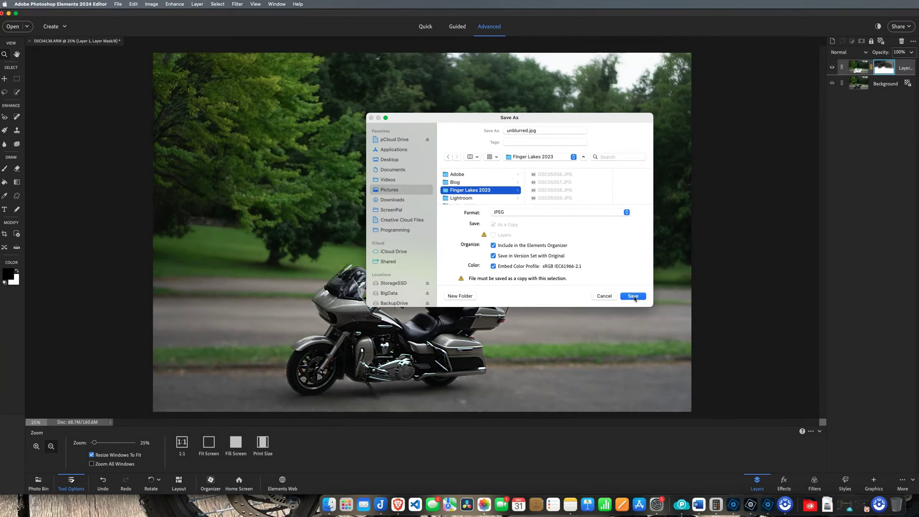
pyautogui.click(633, 296)
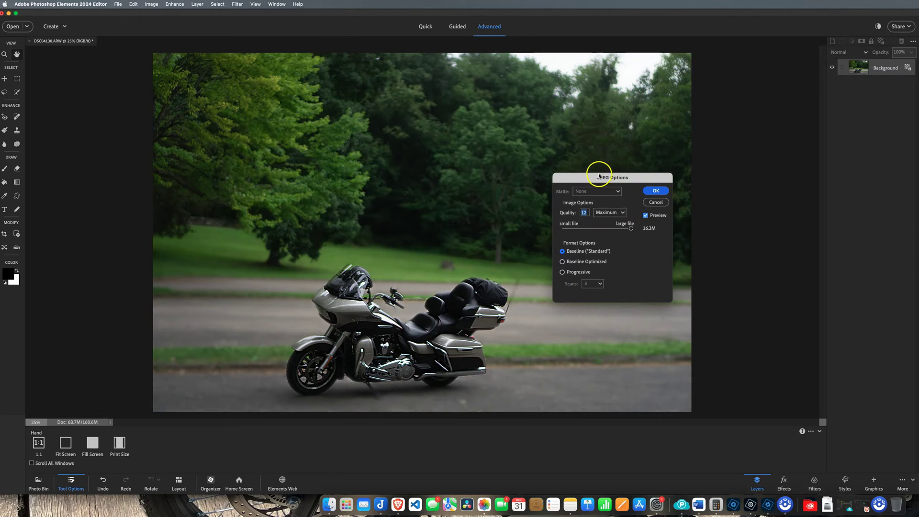
# Try JPEG quality 9 to compare file sizes, then complete the export at Maximum quality 12.
pyautogui.moveTo(585, 178); pyautogui.dragTo(412, 177)
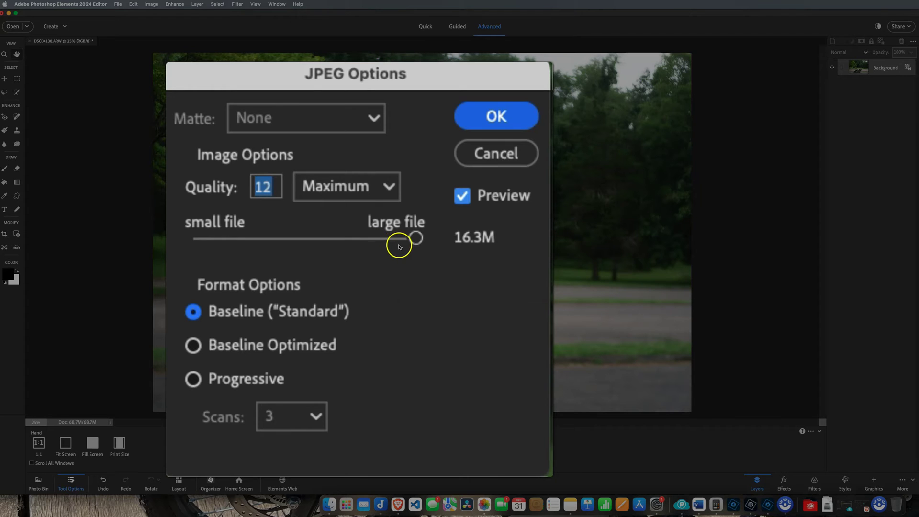
pyautogui.moveTo(411, 242); pyautogui.dragTo(352, 242)
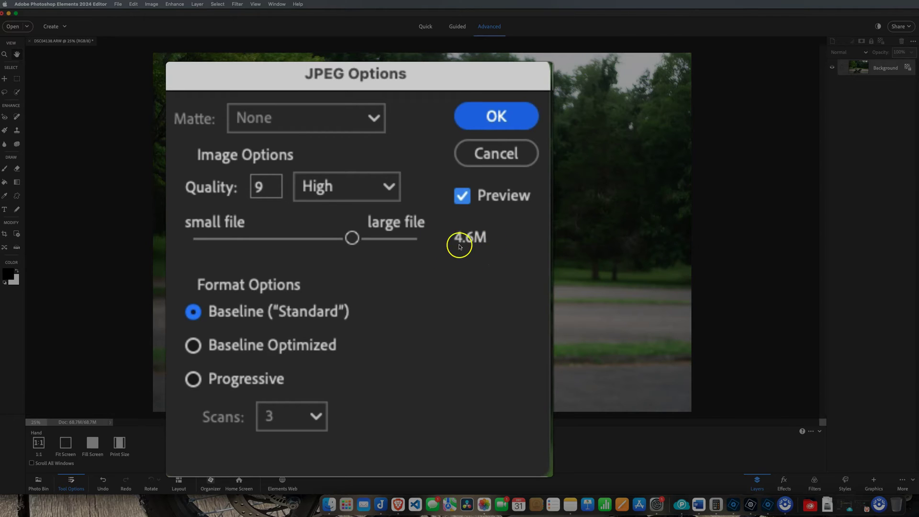
pyautogui.moveTo(352, 238); pyautogui.dragTo(414, 245)
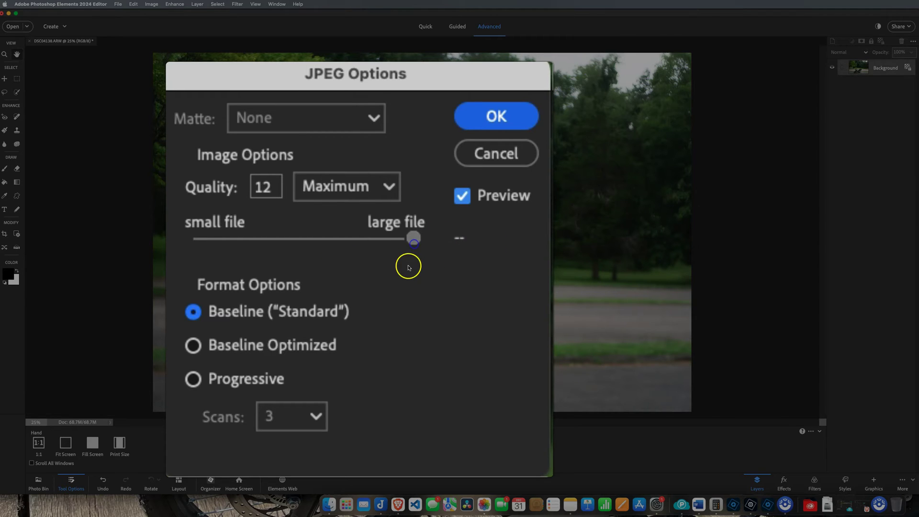
pyautogui.click(487, 120)
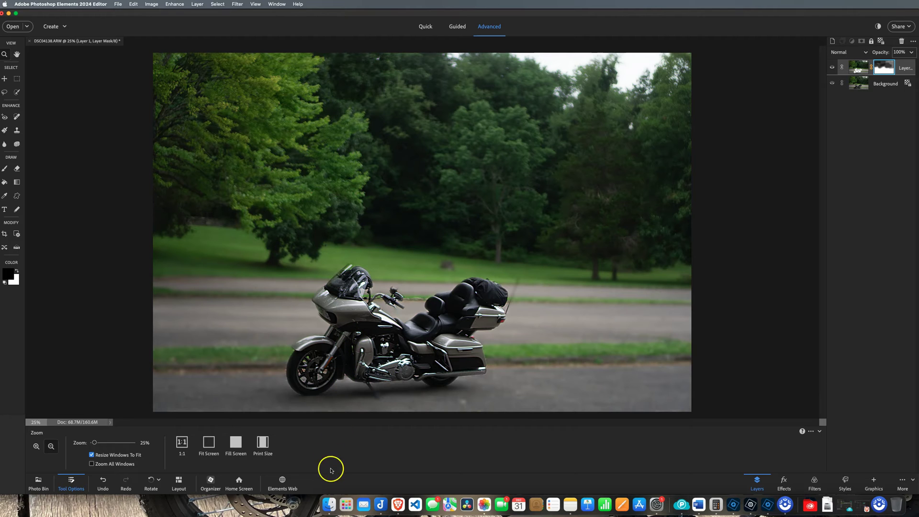
# Switch to Finder and open the Finger Lakes 2023 folder inside Pictures.
pyautogui.click(330, 497)
pyautogui.moveTo(429, 92); pyautogui.dragTo(361, 76)
pyautogui.click(297, 169)
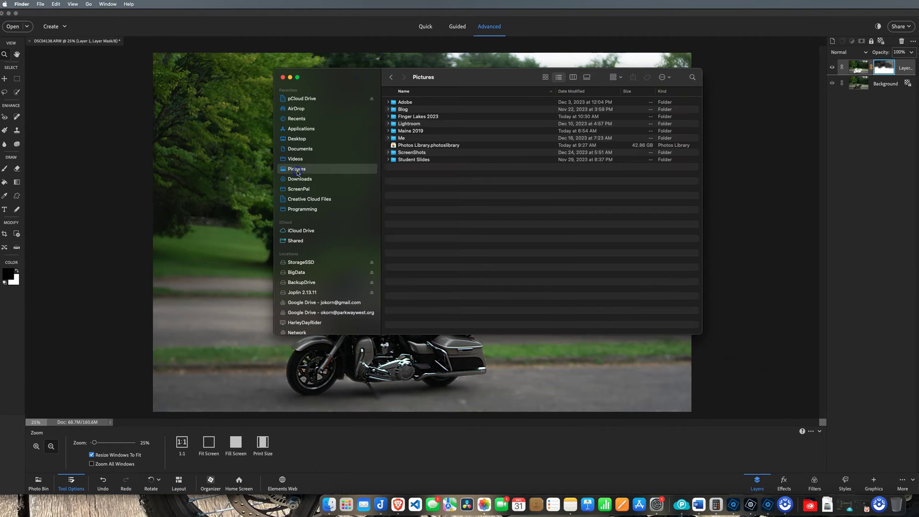
pyautogui.click(408, 117)
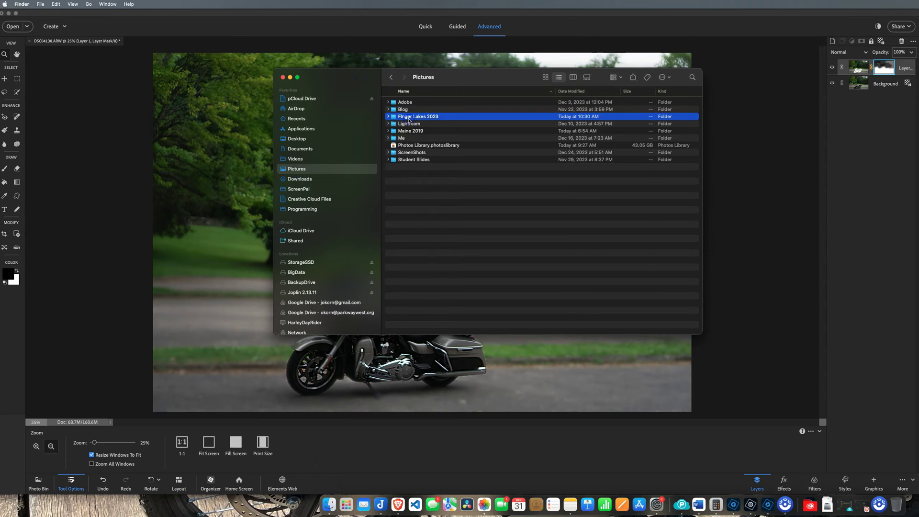
pyautogui.doubleClick(408, 117)
# Open unblurred.jpg from the folder in Preview and reposition its window to view the exported photo.
pyautogui.scroll(-5, 464, 224)
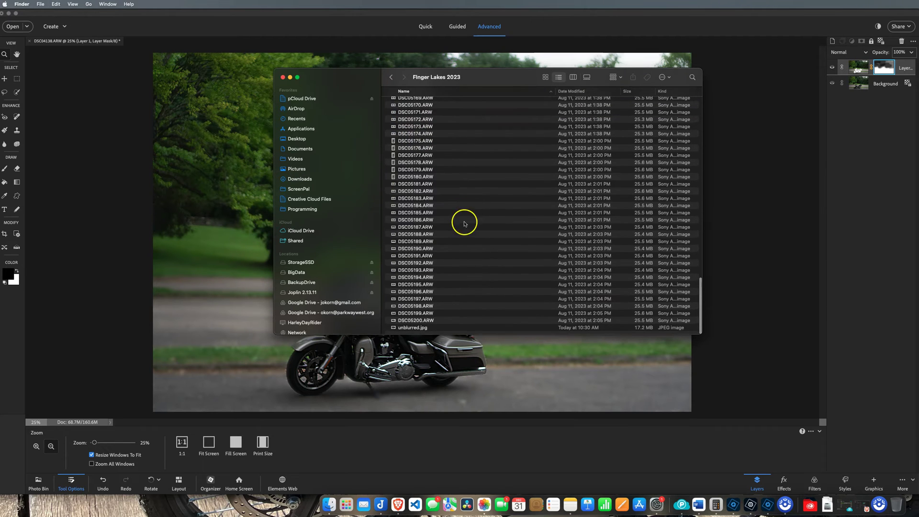
pyautogui.click(412, 328)
pyautogui.rightClick(414, 327)
pyautogui.moveTo(426, 327)
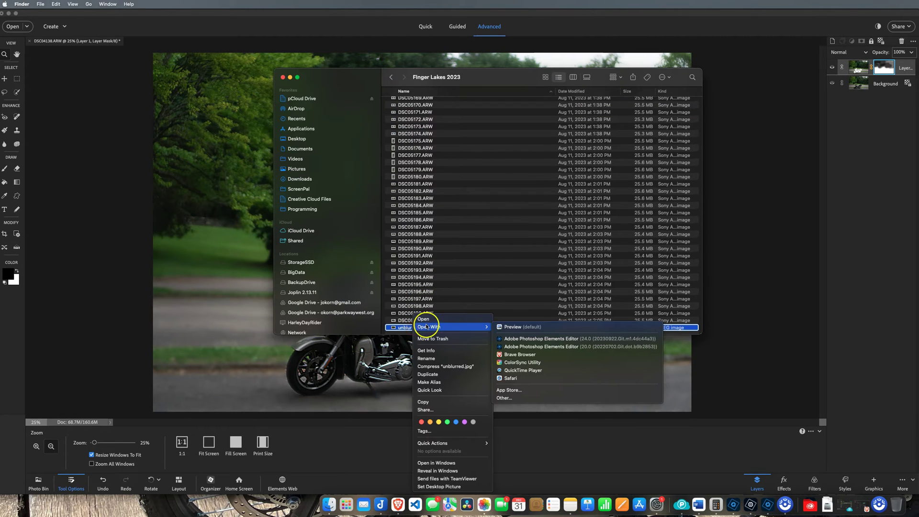
pyautogui.click(514, 327)
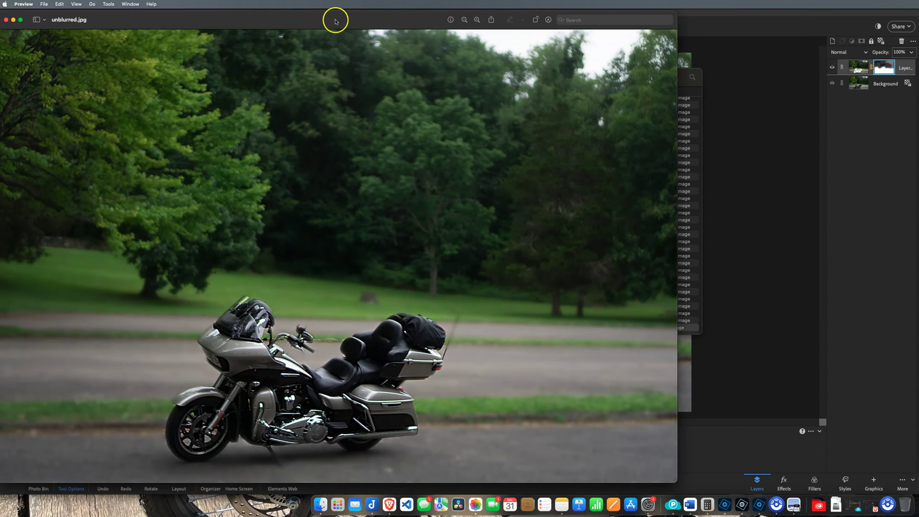
pyautogui.moveTo(335, 20); pyautogui.dragTo(428, 19)
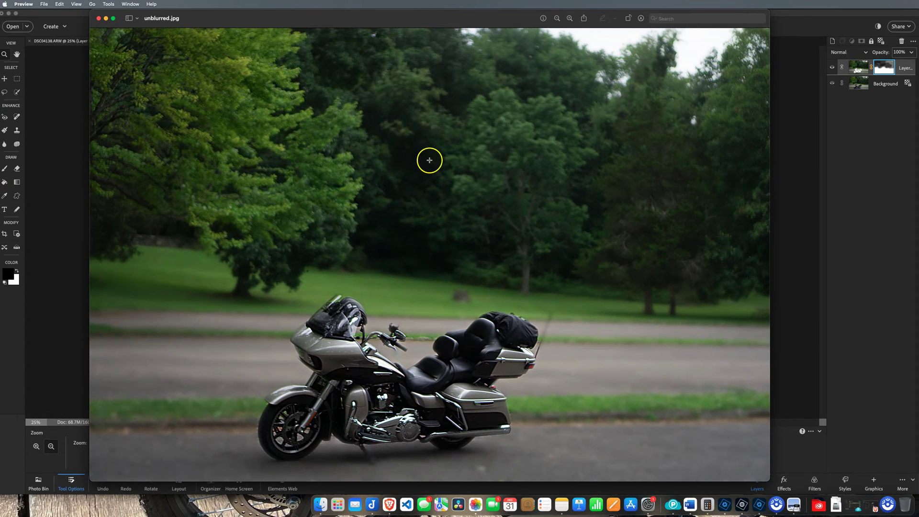